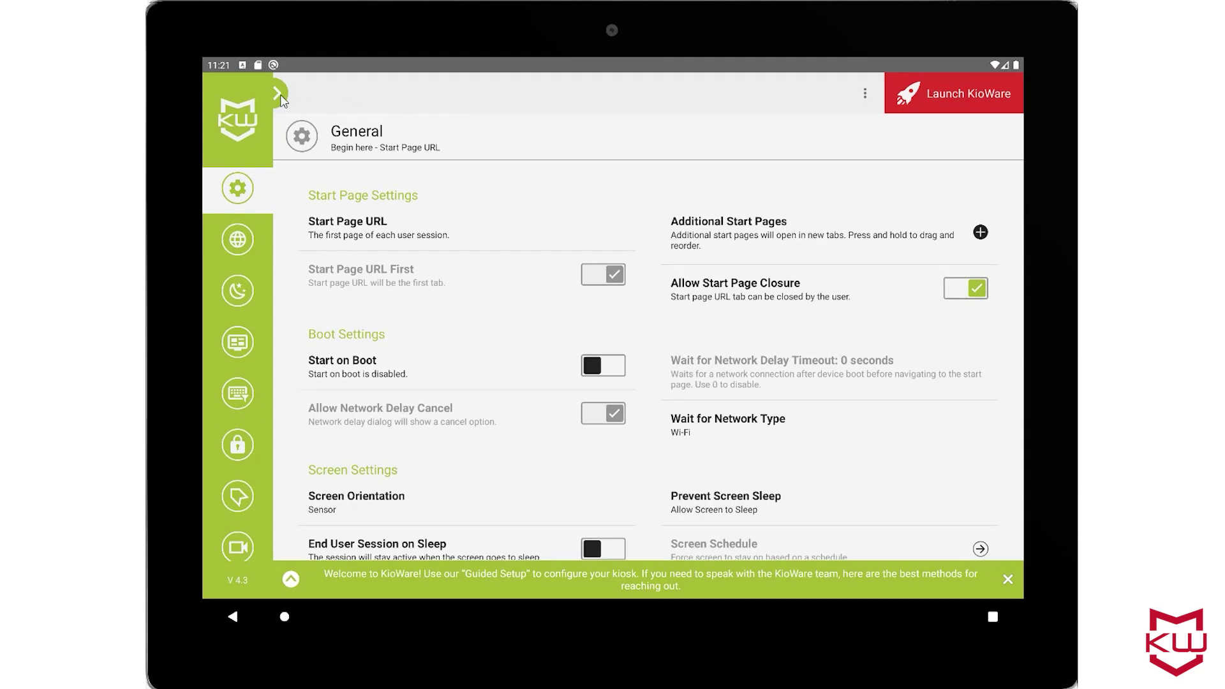
Expand and collapse the KioWare Config sidebar, then go Home and open the app drawer.
{"action": "left_click", "coordinate": [279, 96]}
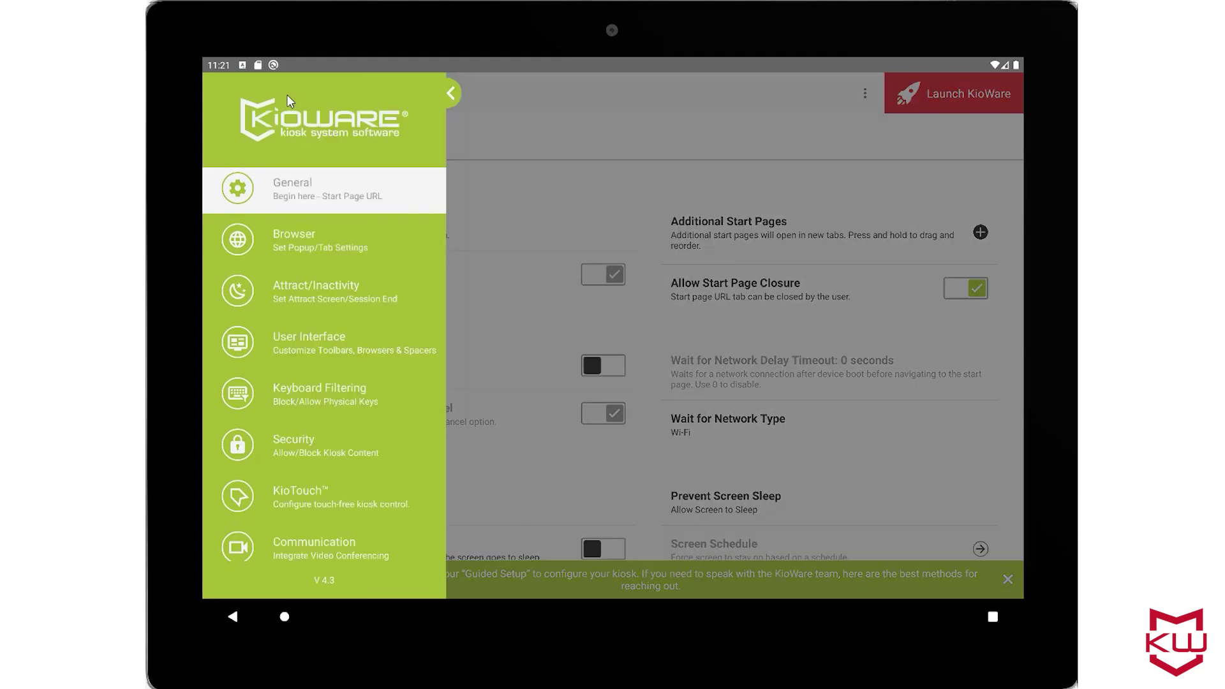
{"action": "left_click", "coordinate": [450, 94]}
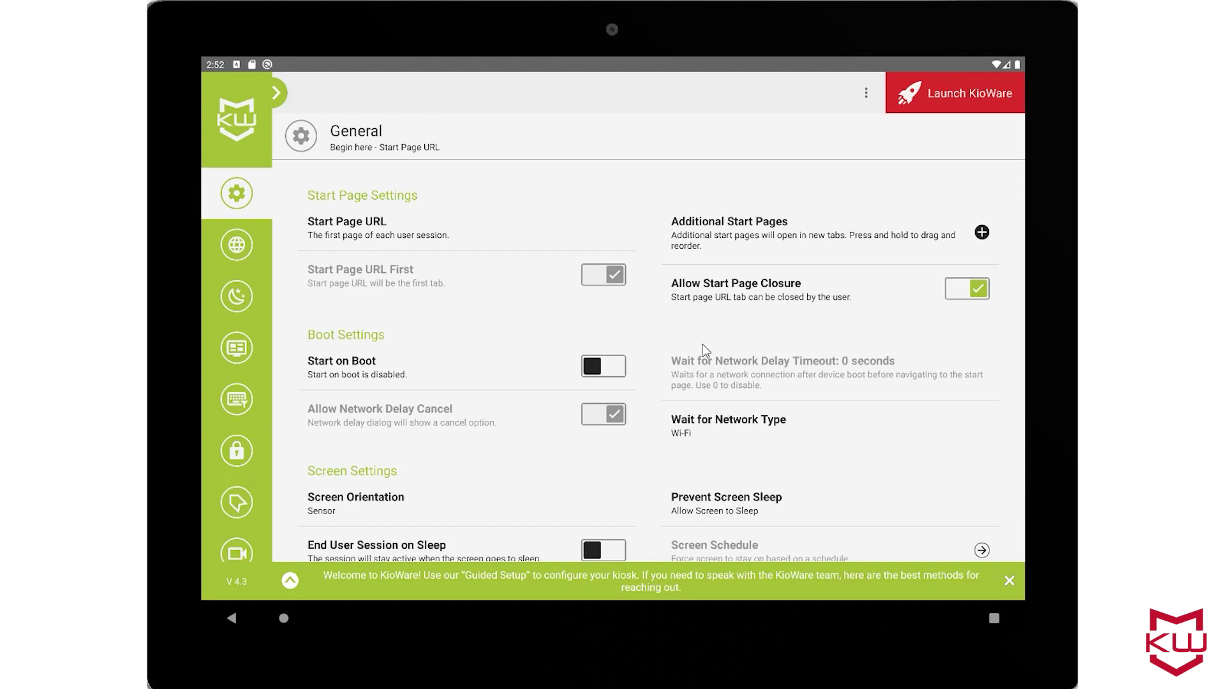
{"action": "left_click", "coordinate": [290, 617]}
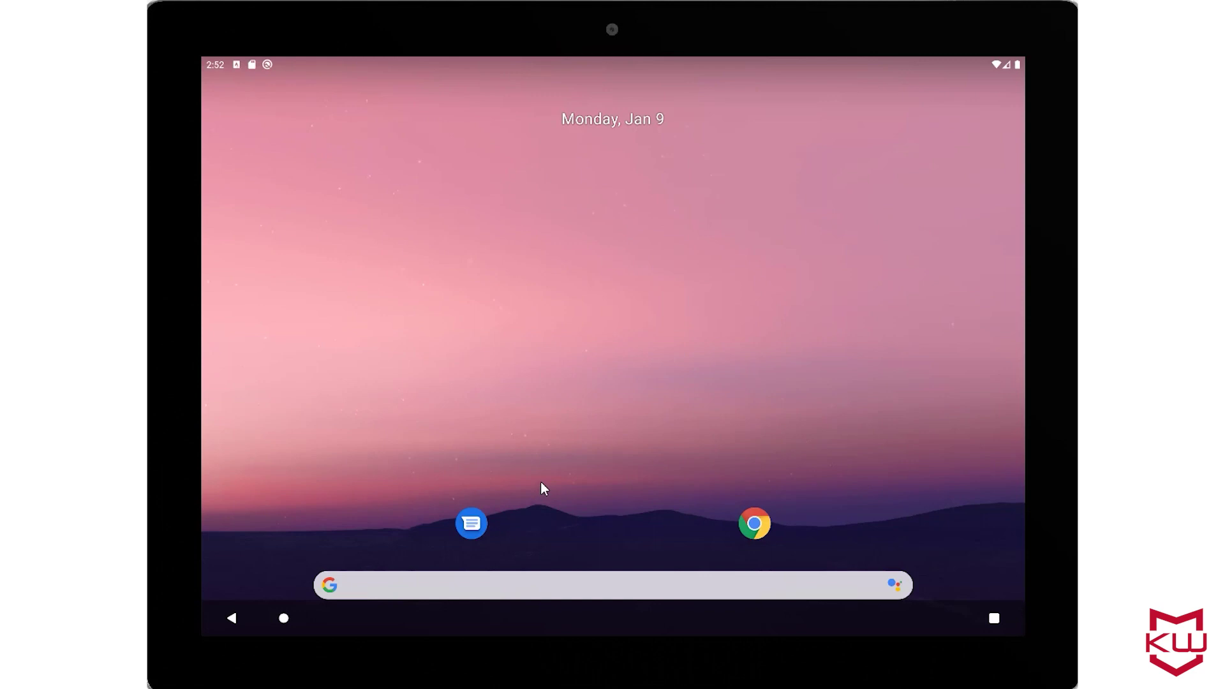
{"action": "left_click_drag", "start_coordinate": [541, 482], "coordinate": [495, 123]}
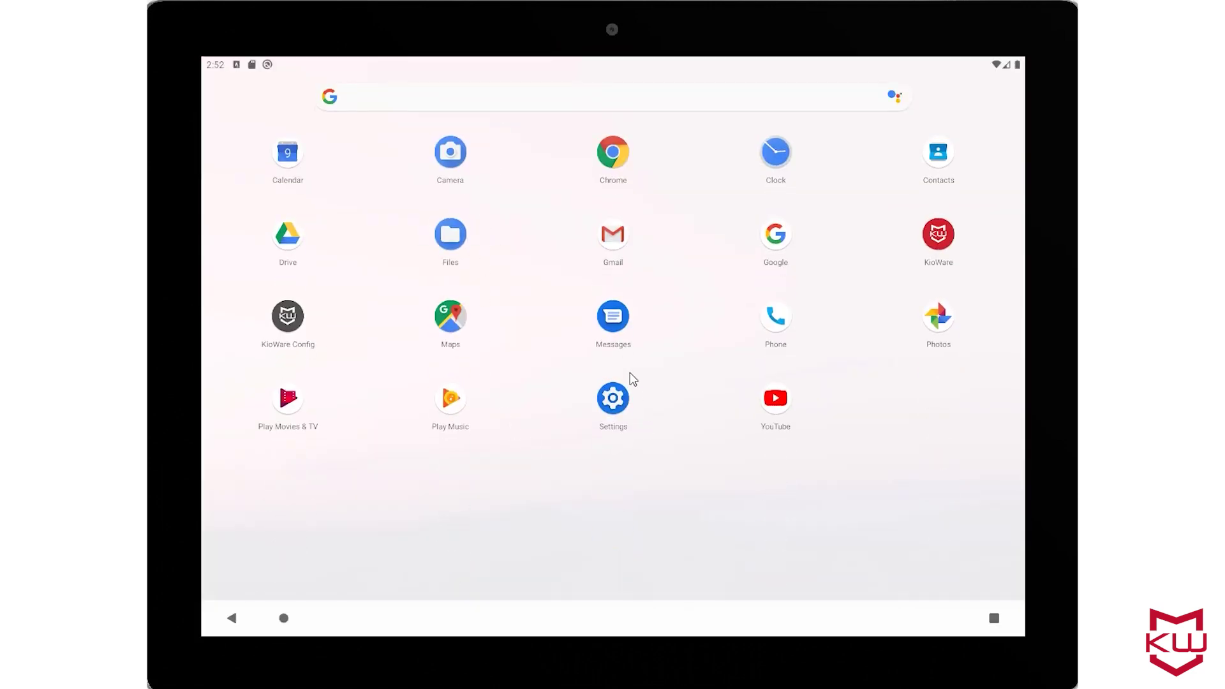
Confirm in Android Settings' Default apps that KioWare Kiosk is the Home app, then reopen the app drawer.
{"action": "left_click", "coordinate": [618, 404]}
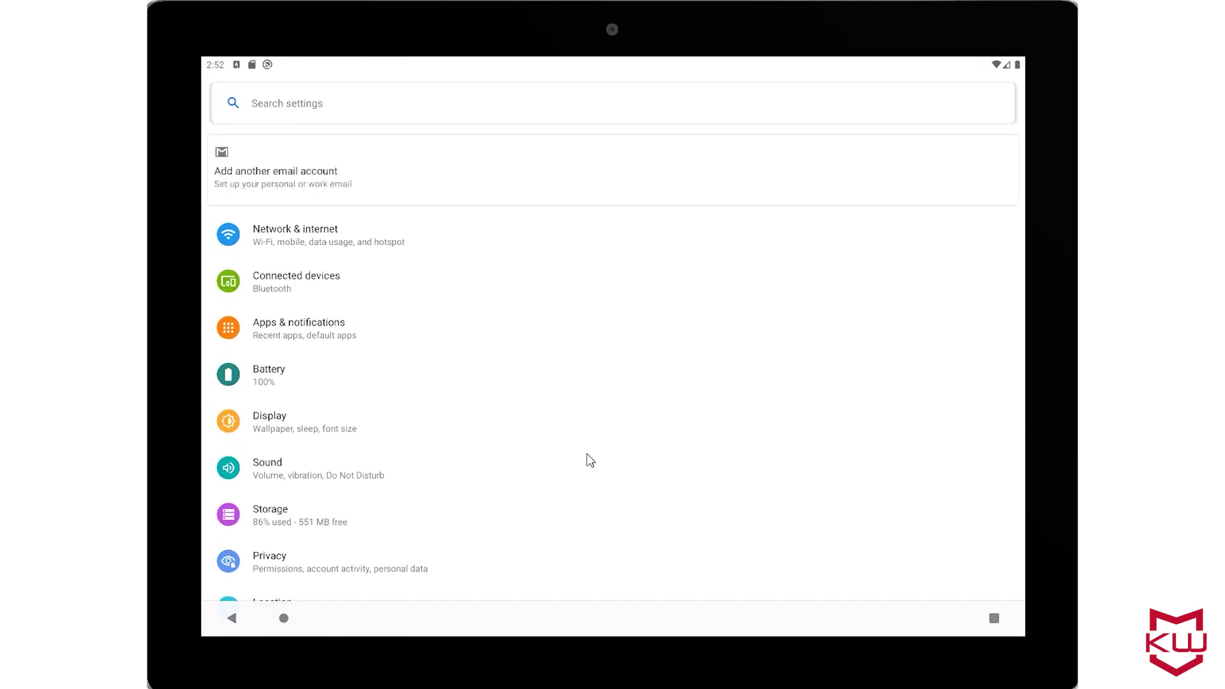
{"action": "left_click", "coordinate": [329, 330]}
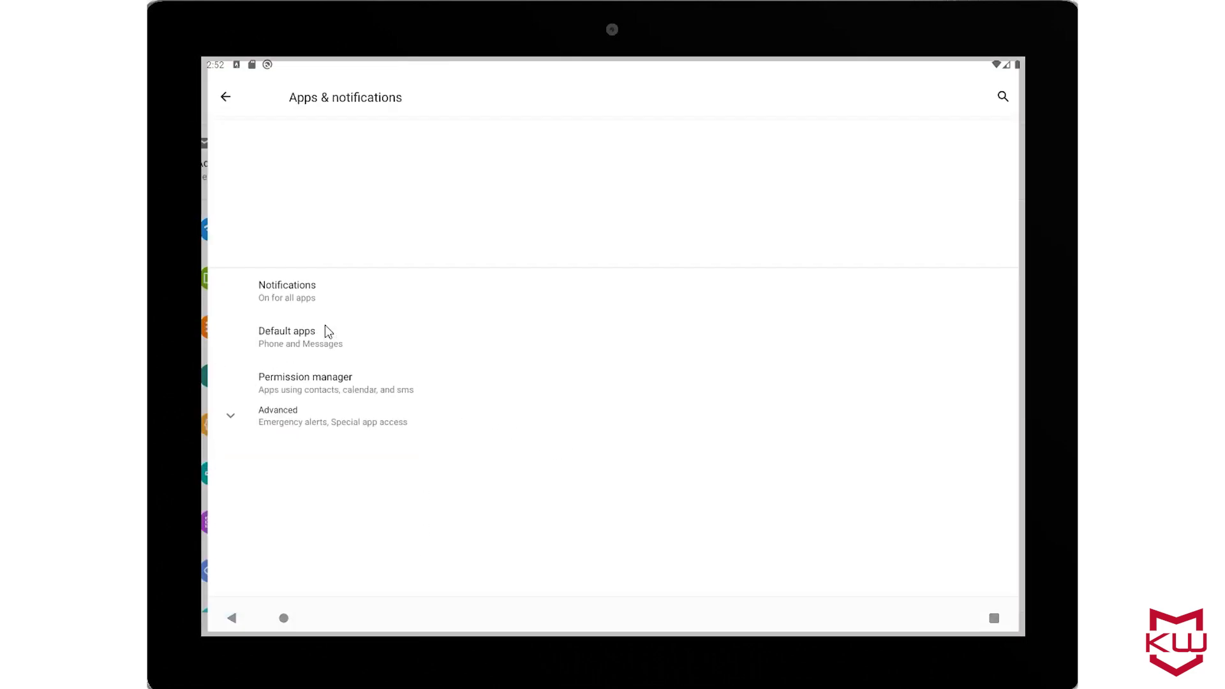
{"action": "left_click", "coordinate": [276, 350]}
{"action": "left_click", "coordinate": [290, 243]}
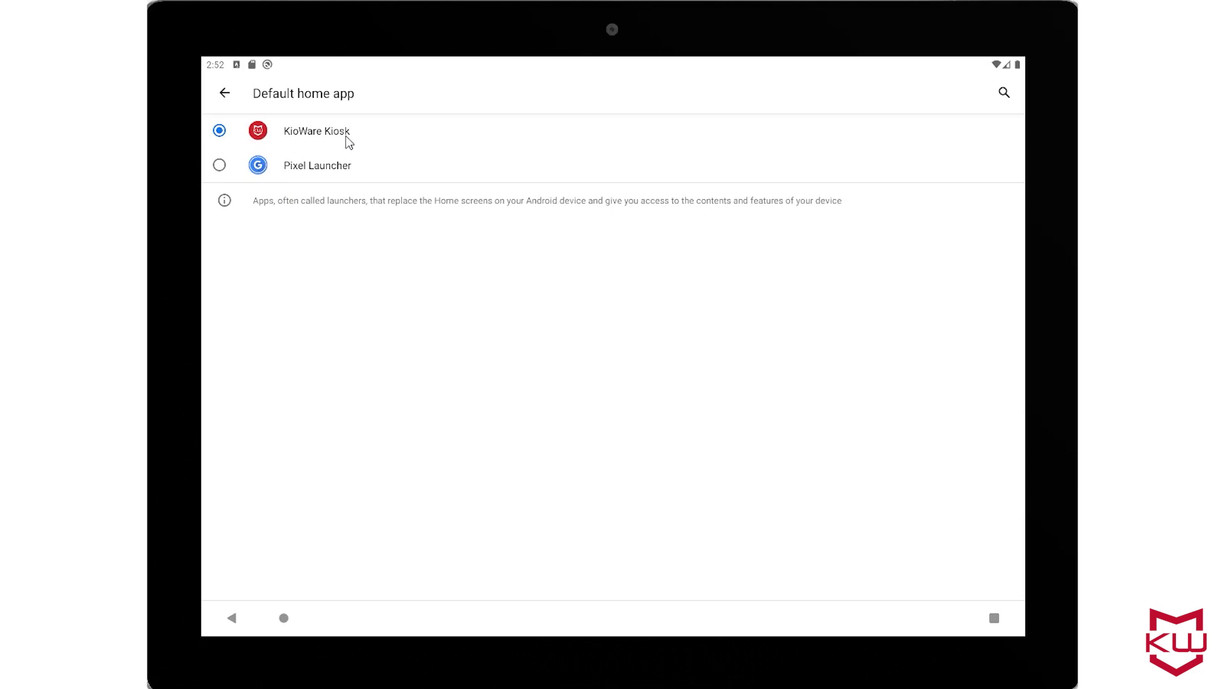
{"action": "left_click", "coordinate": [281, 617]}
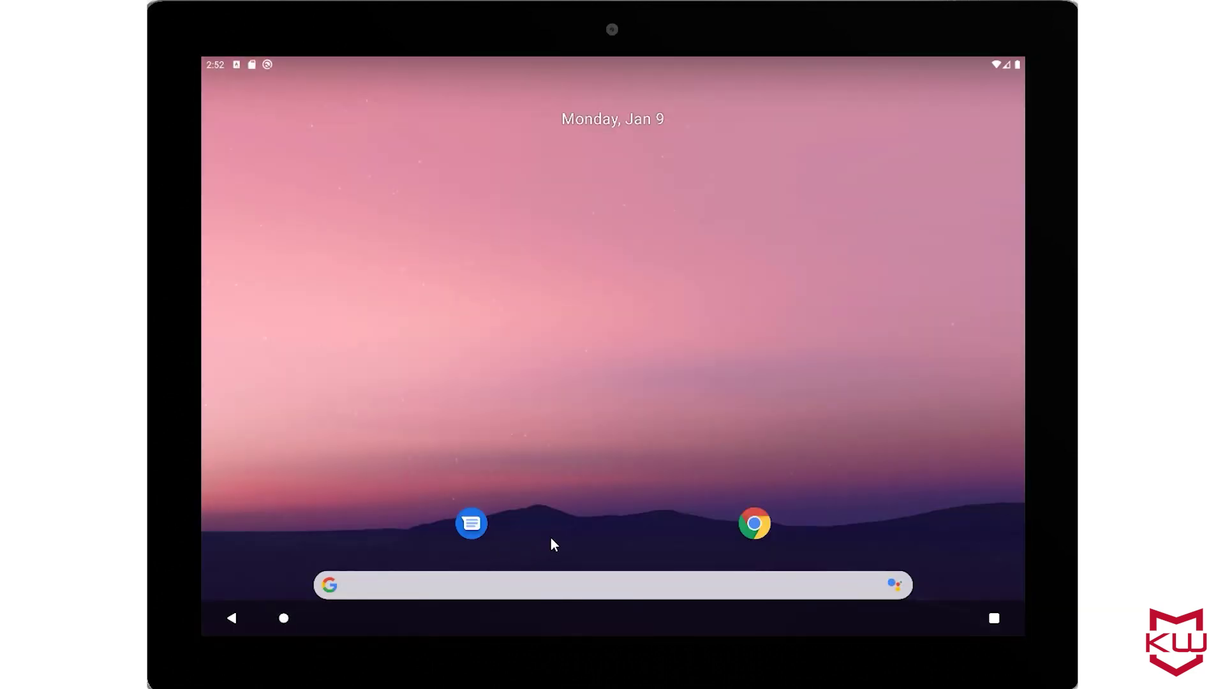
{"action": "left_click_drag", "start_coordinate": [552, 539], "coordinate": [522, 147]}
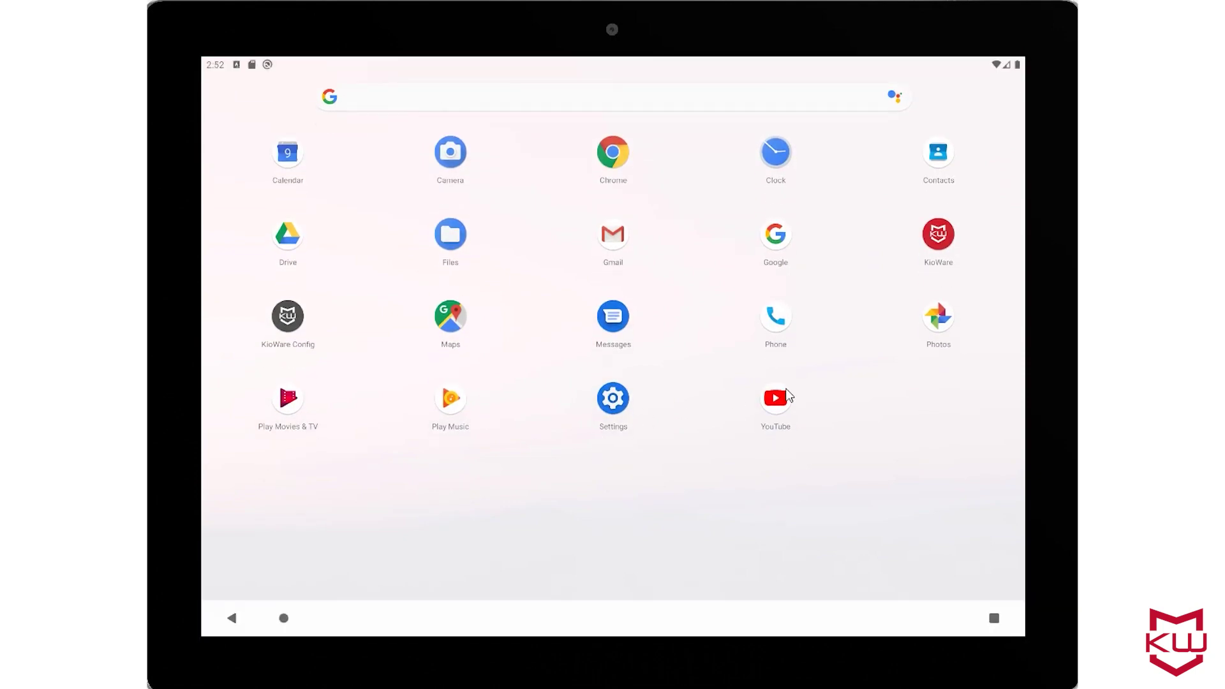
Choose KioWare instead of Pixel Launcher as the Selected Home App under KioWare Config's Security section.
{"action": "left_click", "coordinate": [286, 316]}
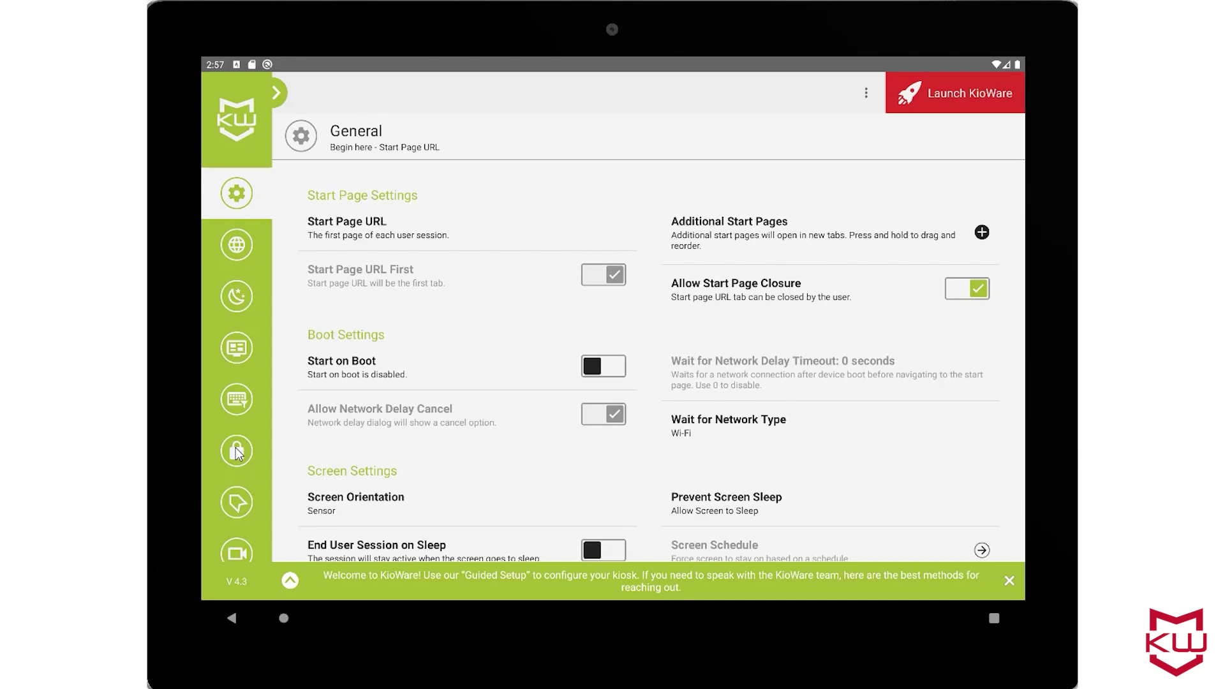
{"action": "left_click", "coordinate": [237, 453]}
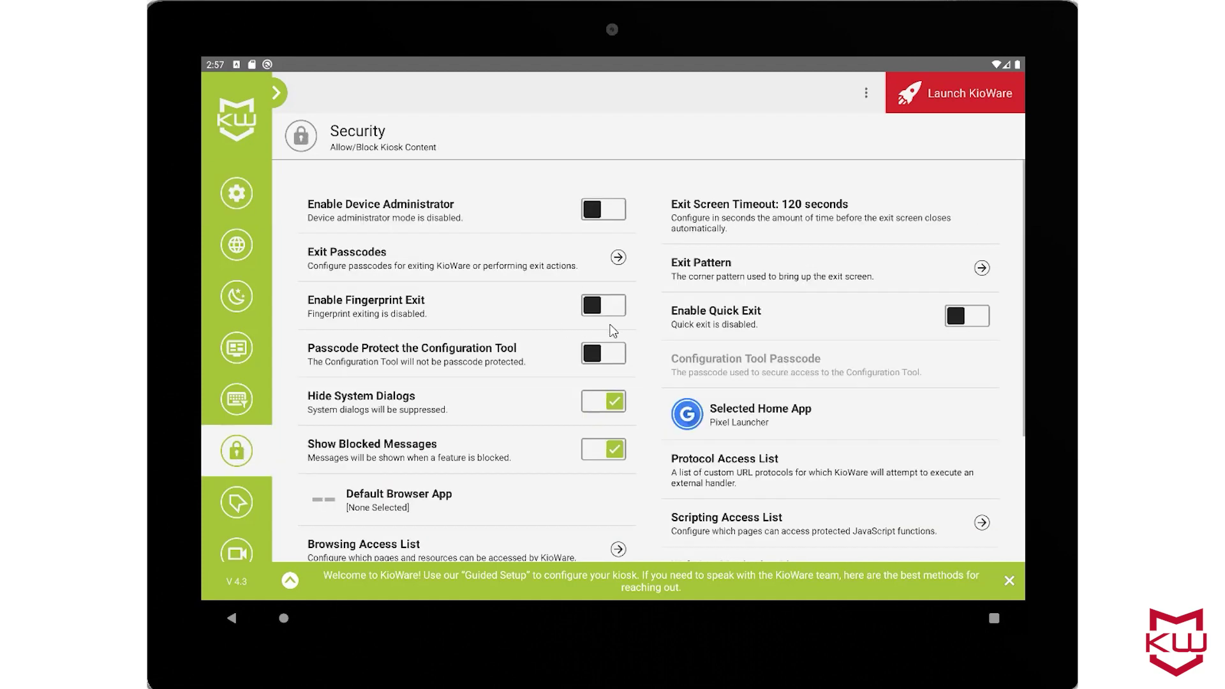
{"action": "left_click", "coordinate": [699, 418]}
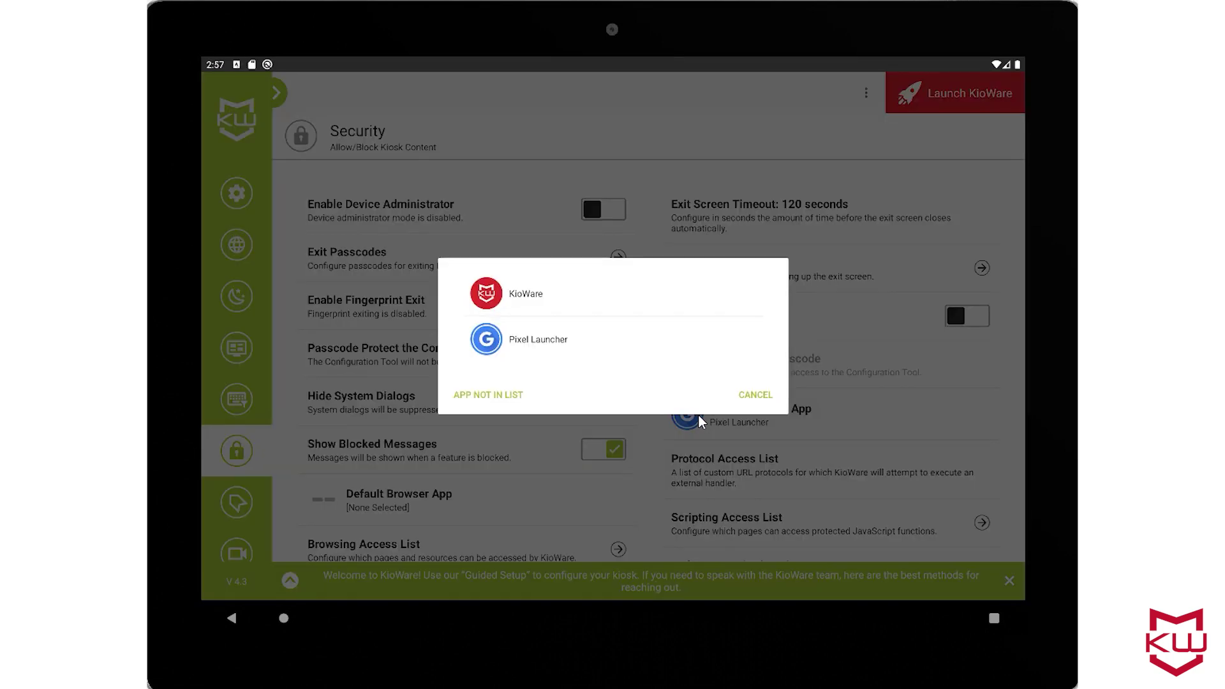
{"action": "left_click", "coordinate": [521, 300]}
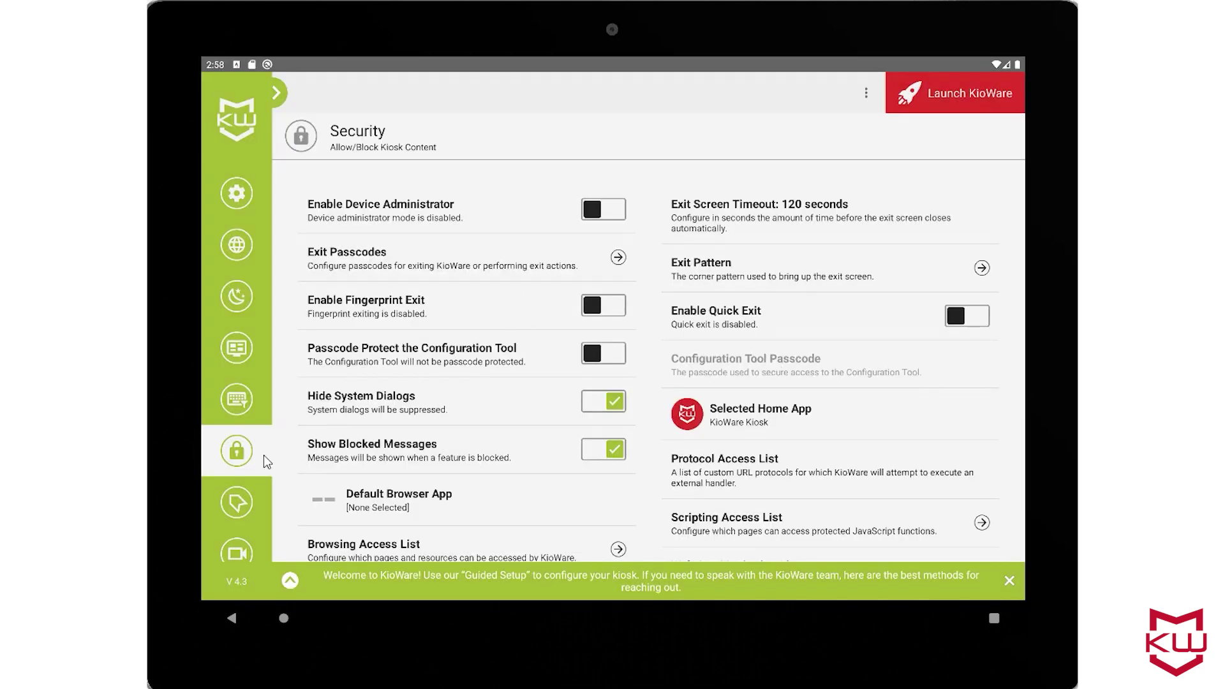
{"action": "left_click", "coordinate": [281, 619]}
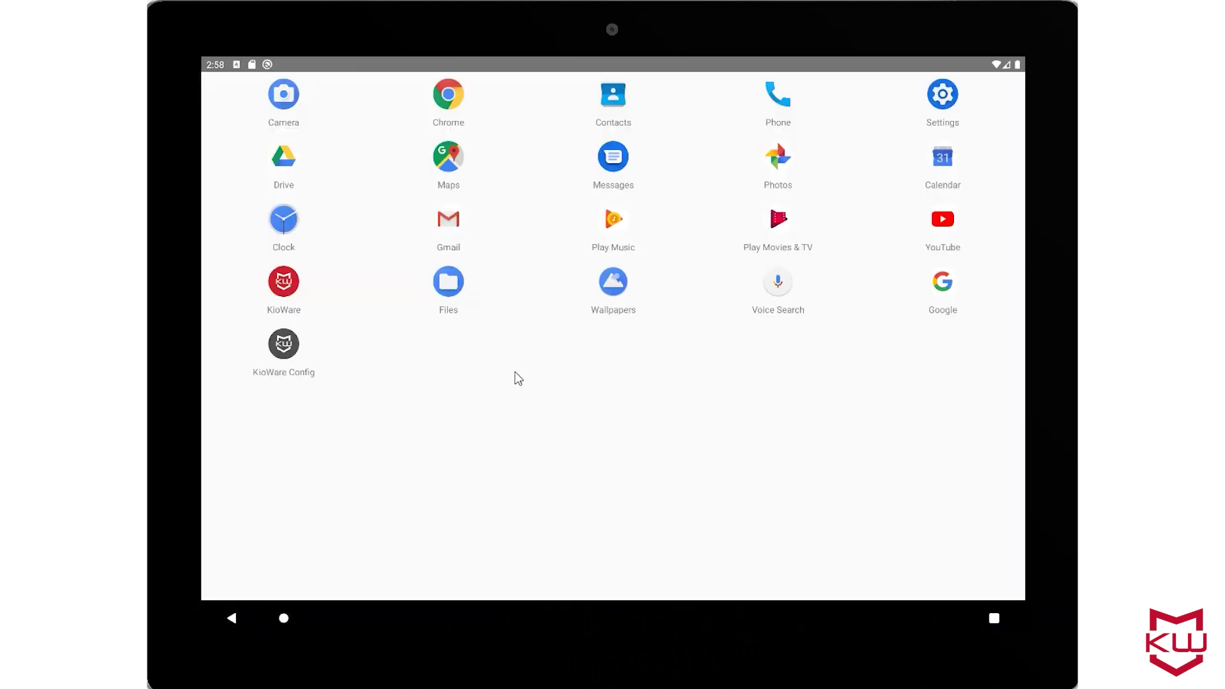
{"action": "left_click", "coordinate": [278, 353]}
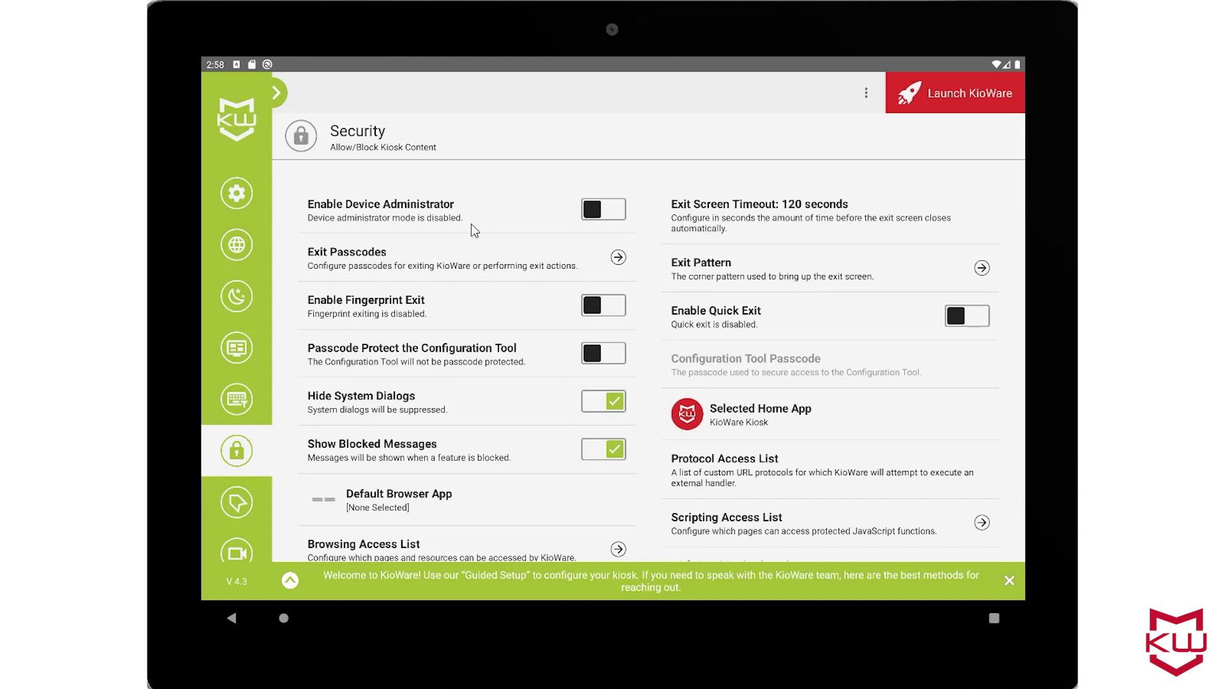
{"action": "left_click", "coordinate": [237, 192]}
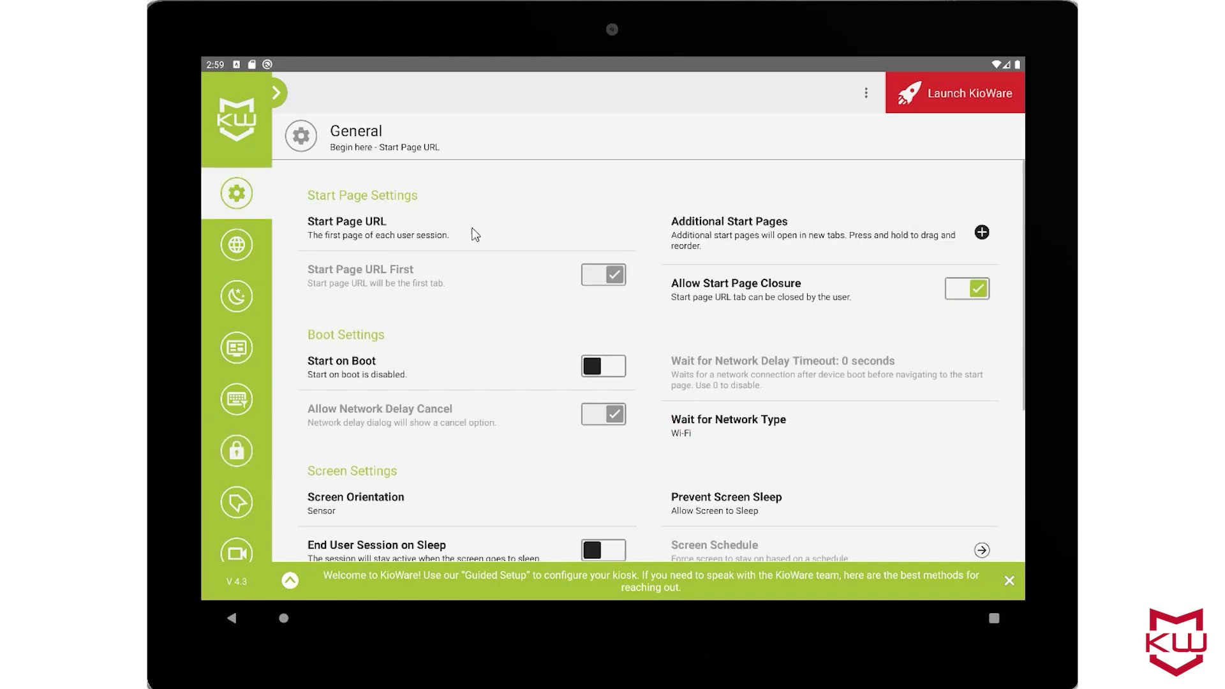
{"action": "left_click", "coordinate": [608, 366]}
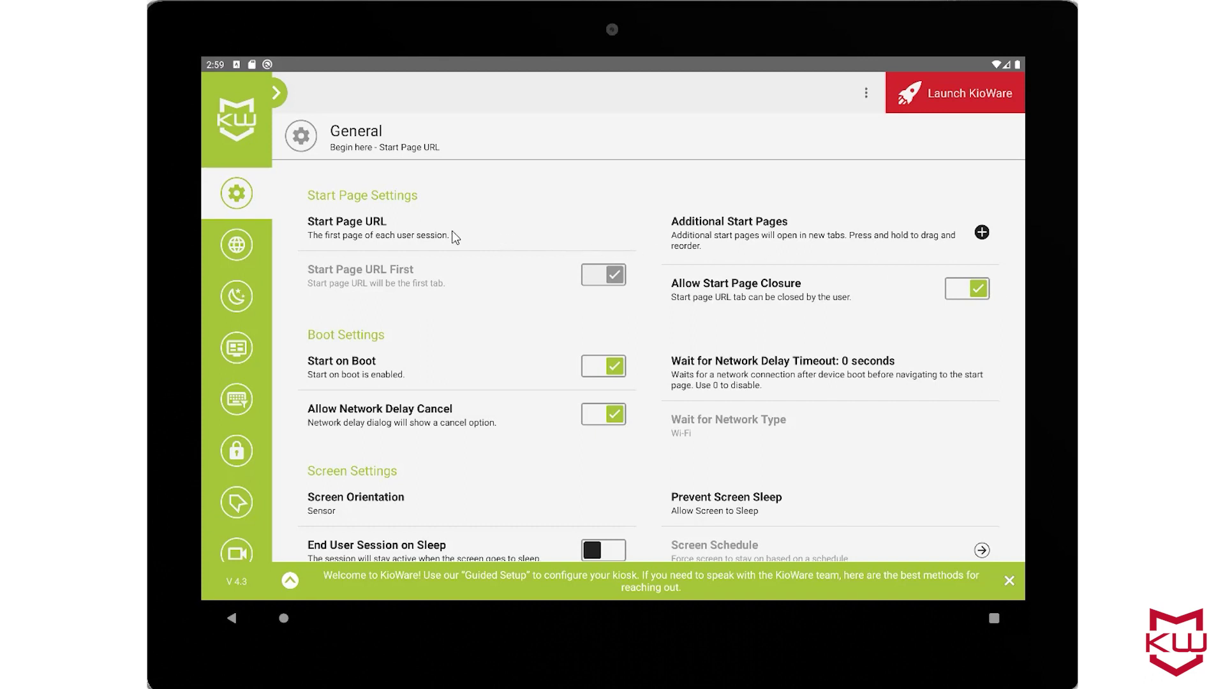
{"action": "left_click", "coordinate": [394, 230]}
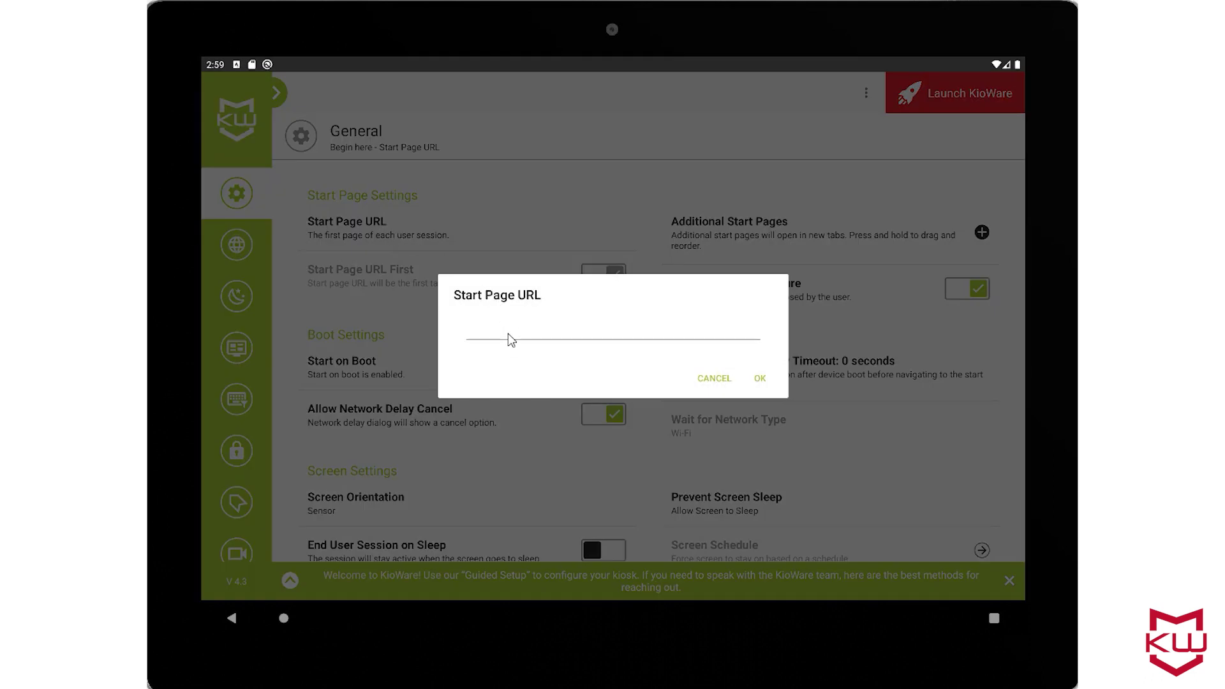
{"action": "left_click", "coordinate": [508, 339]}
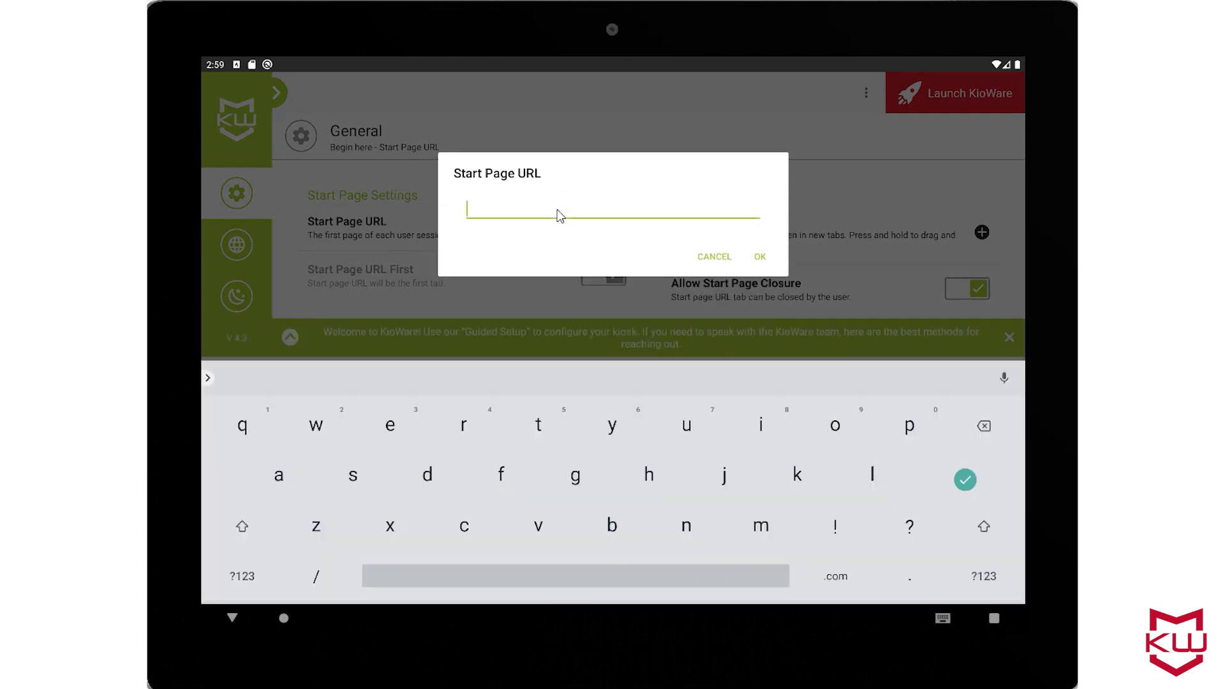
{"action": "type", "text": "https://www."}
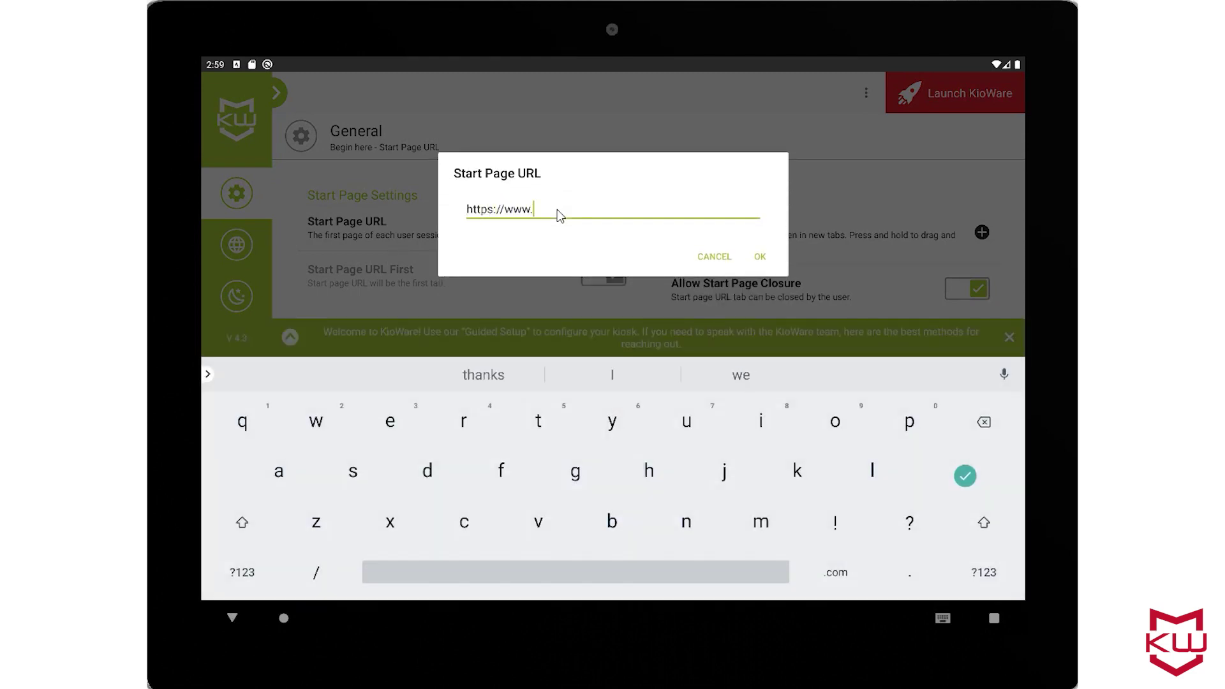
{"action": "type", "text": "kioware.com"}
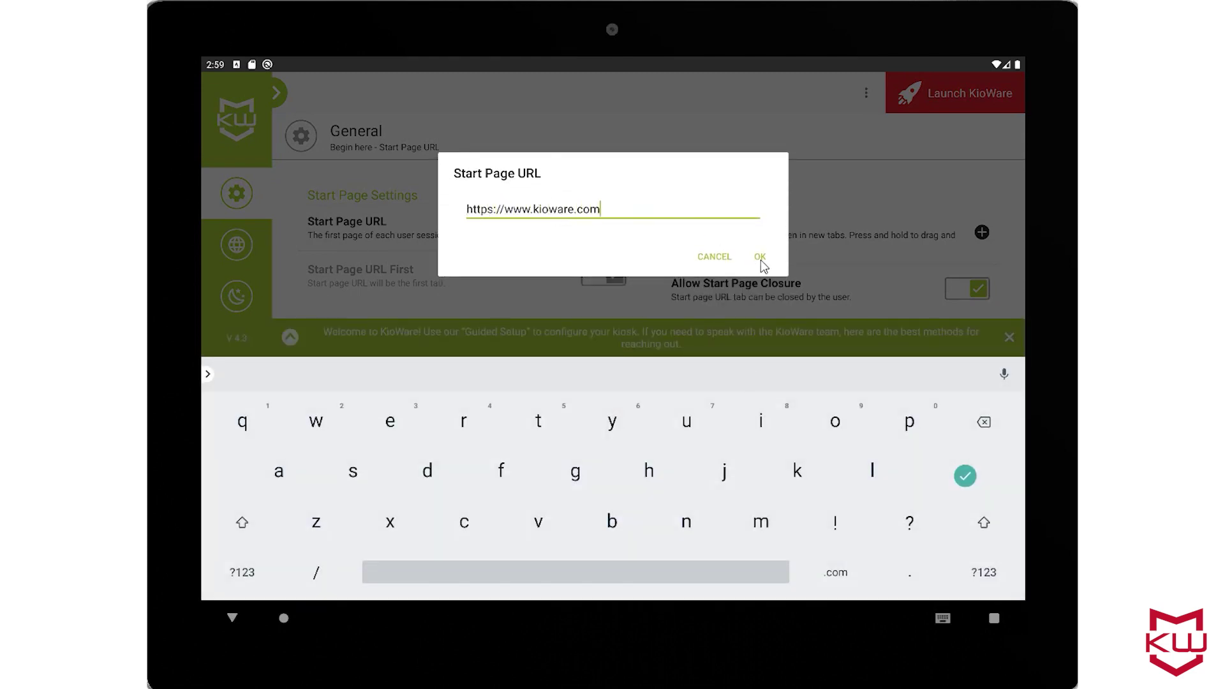
{"action": "left_click", "coordinate": [760, 257]}
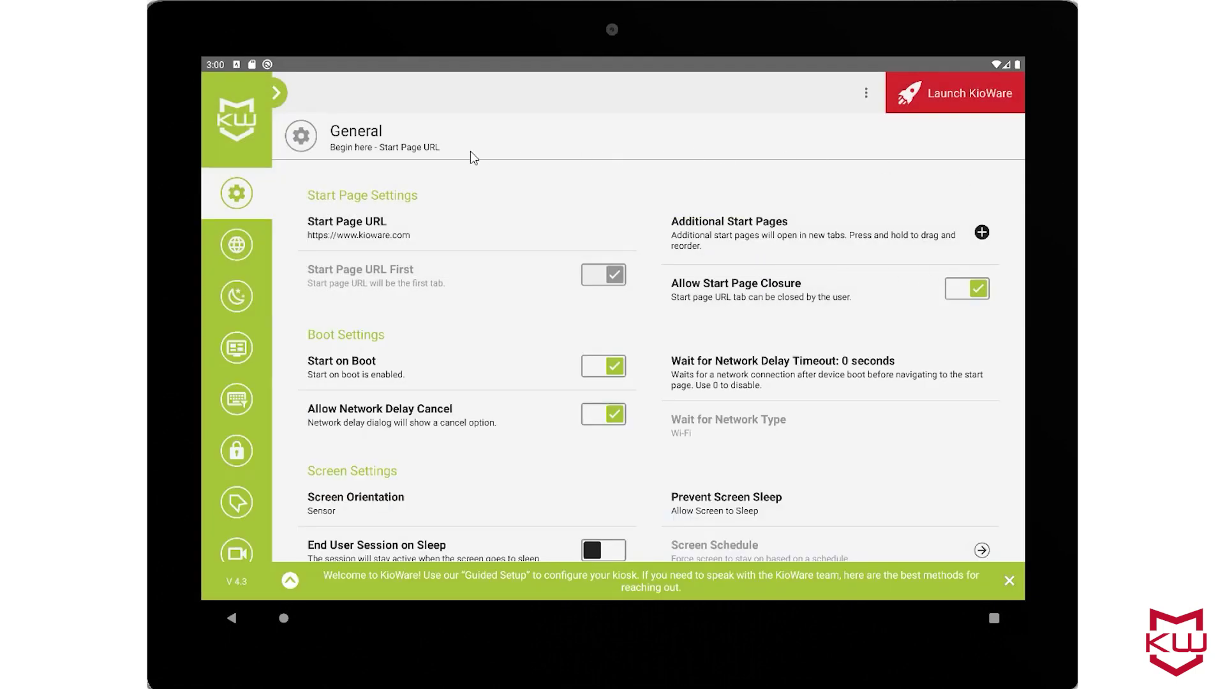
Open Security's Browsing Access List and leave Set Allow List switched on.
{"action": "left_click", "coordinate": [231, 452]}
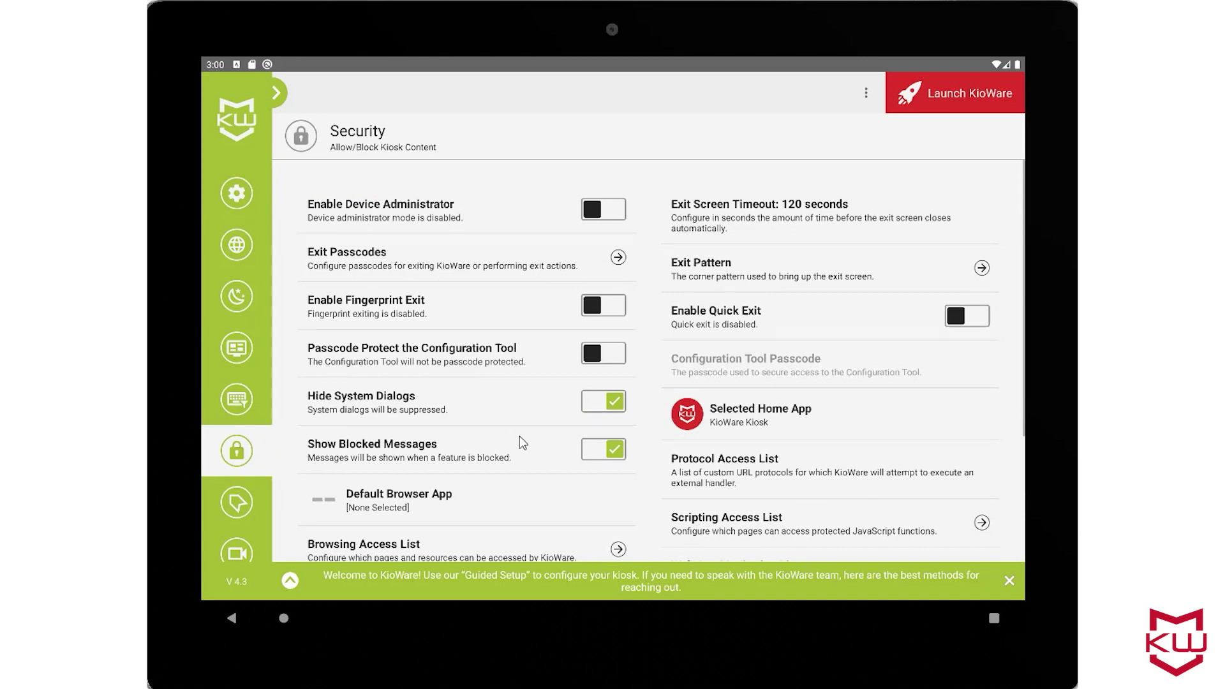
{"action": "left_click_drag", "start_coordinate": [522, 429], "coordinate": [520, 220]}
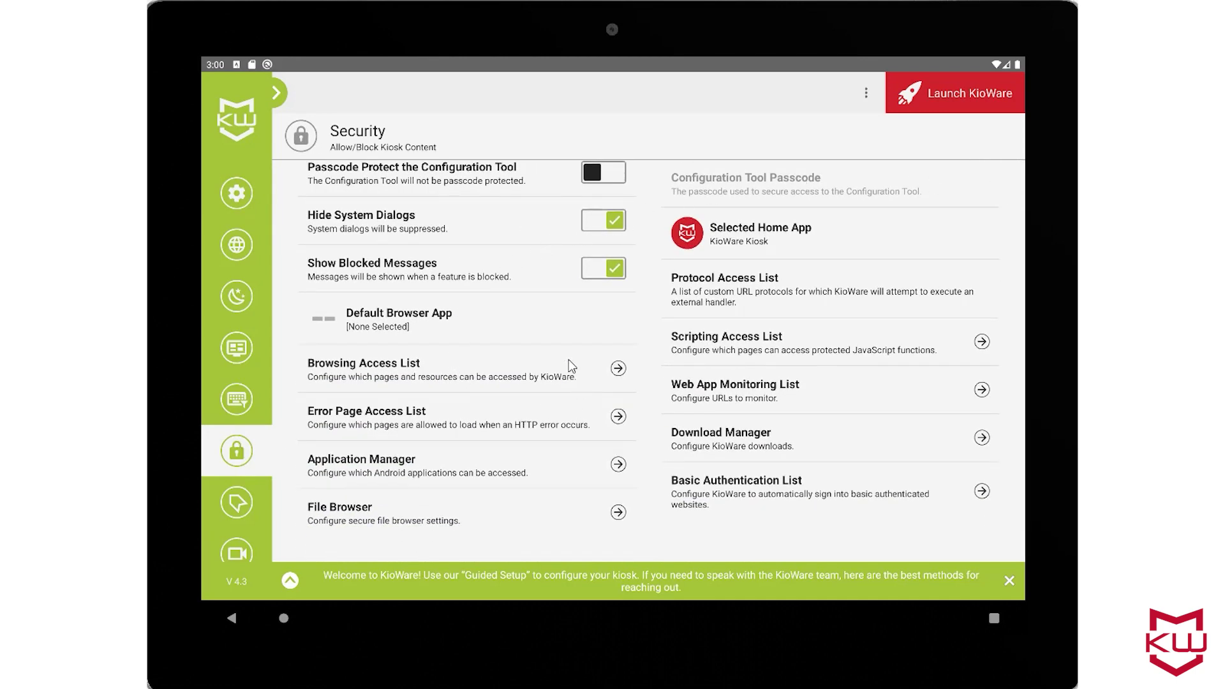
{"action": "left_click", "coordinate": [416, 374]}
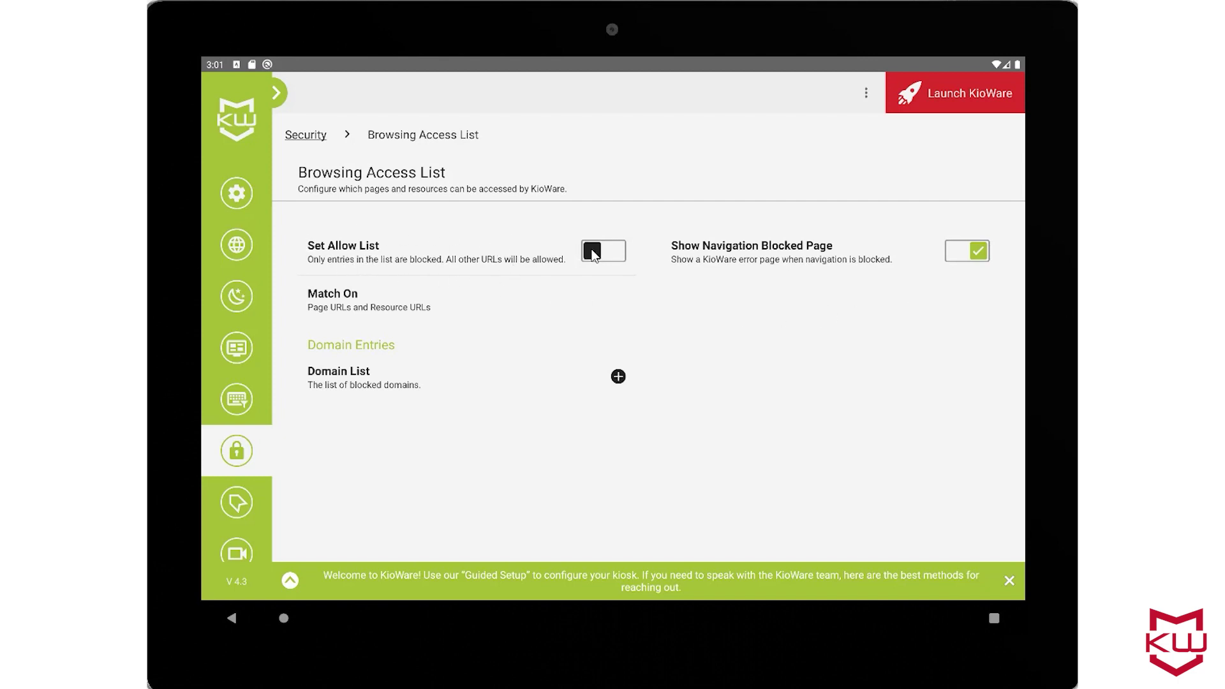
{"action": "left_click", "coordinate": [595, 254]}
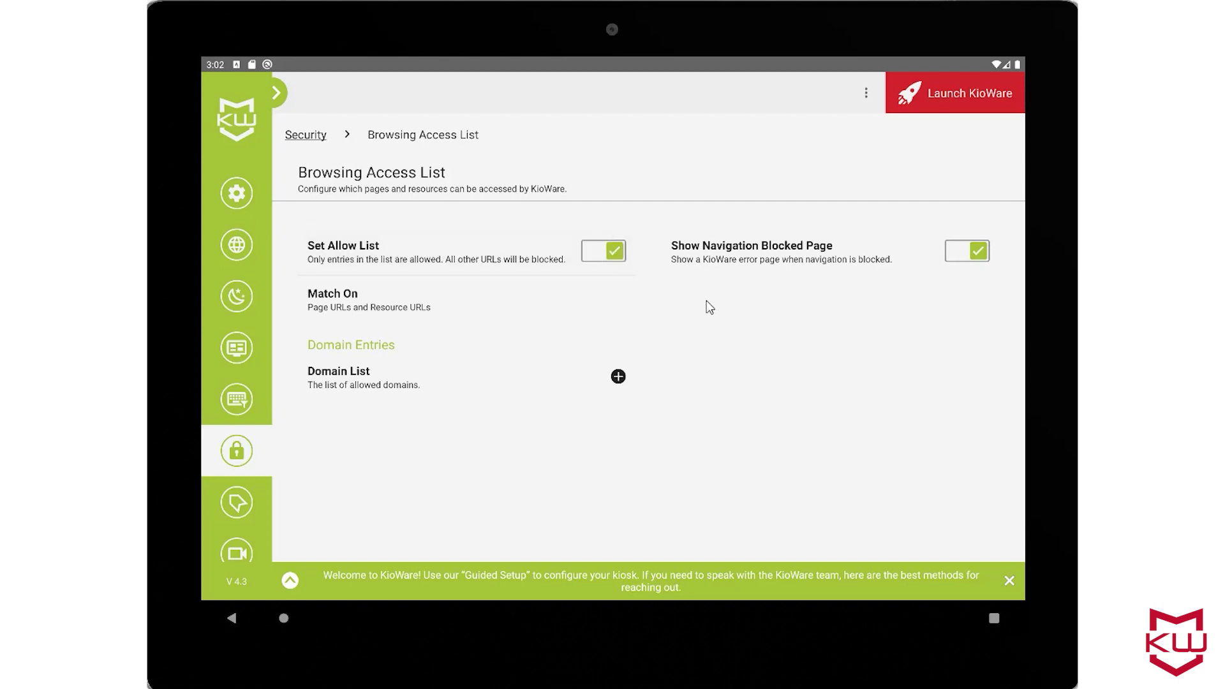
{"action": "left_click", "coordinate": [604, 254]}
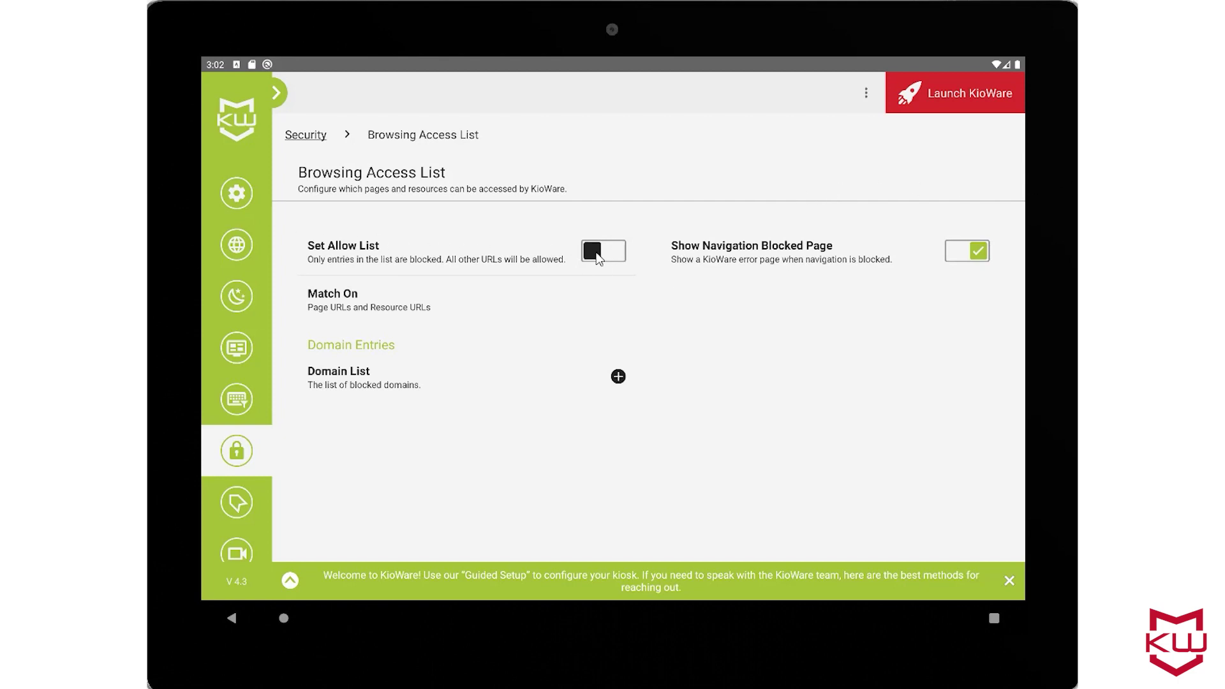
{"action": "left_click", "coordinate": [598, 256]}
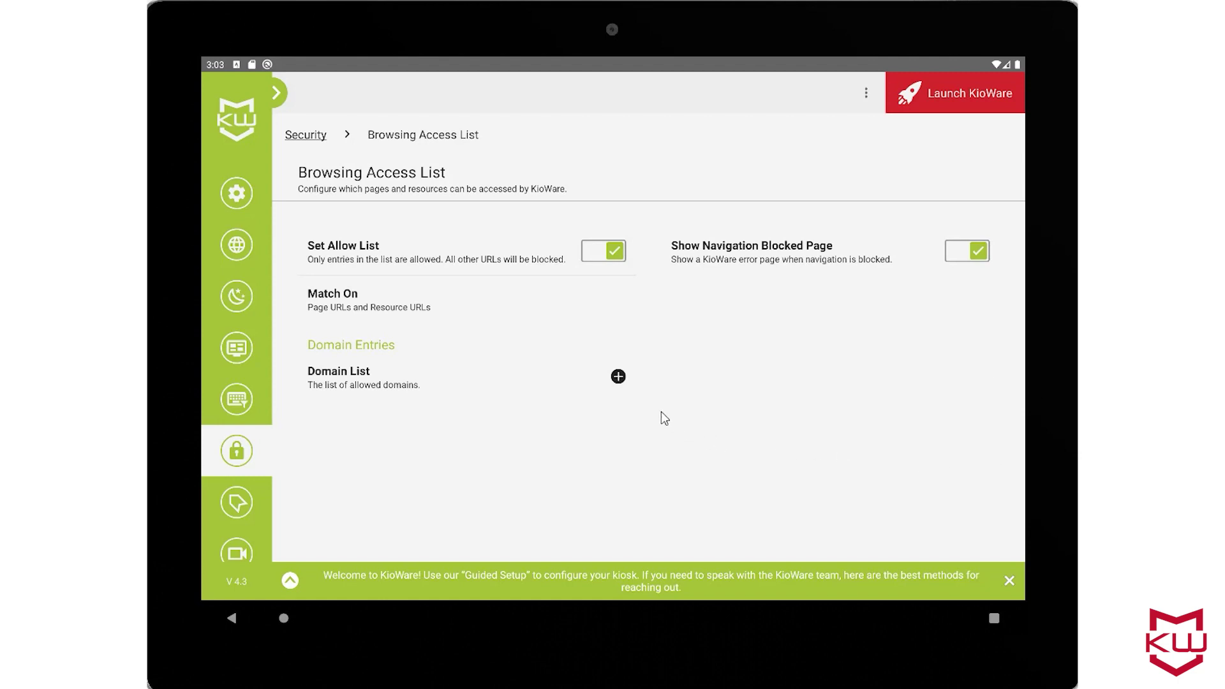
{"action": "left_click", "coordinate": [619, 376]}
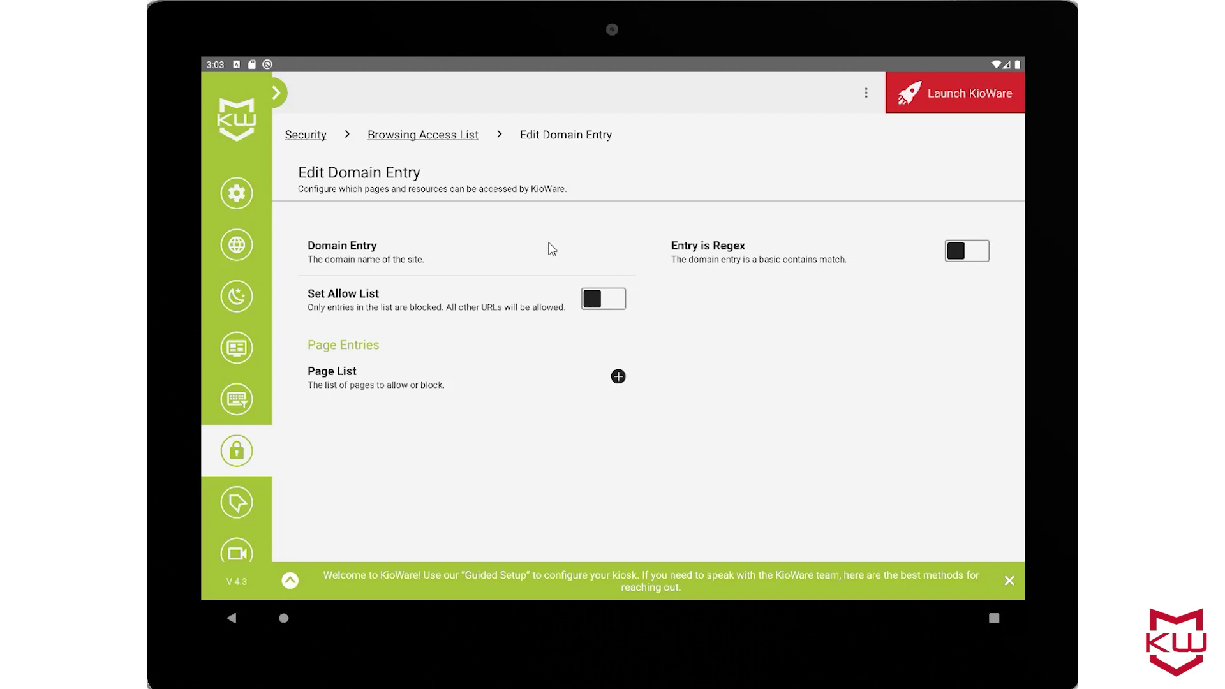
{"action": "left_click", "coordinate": [374, 252]}
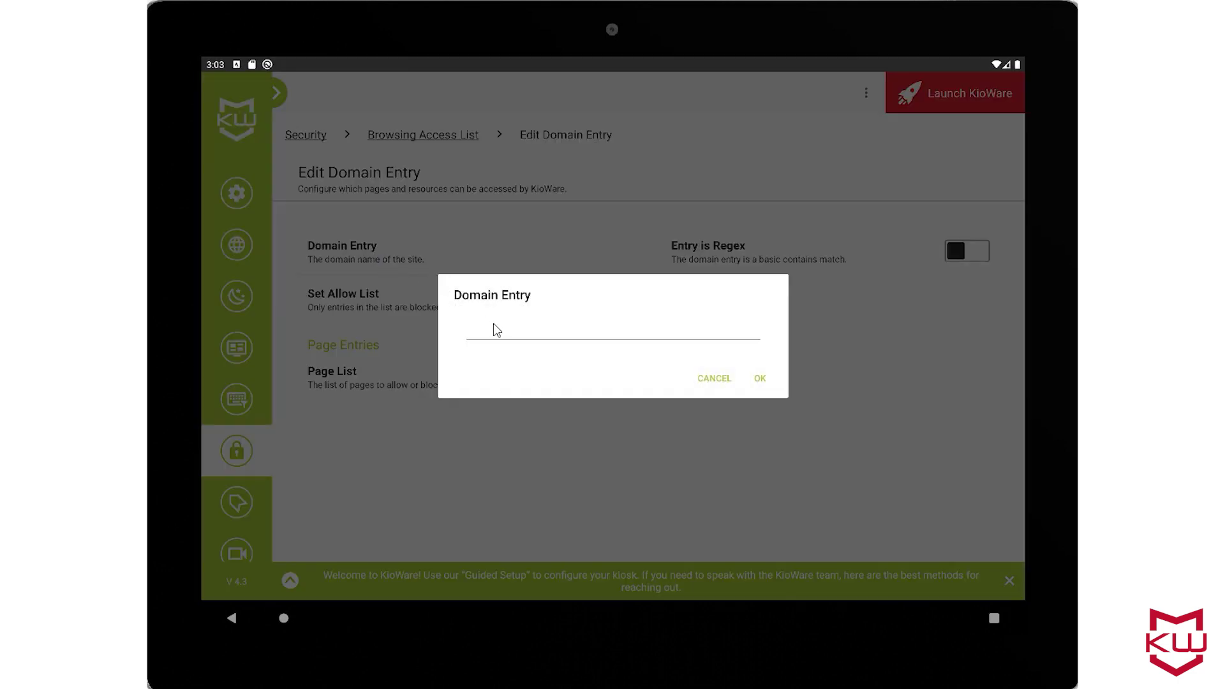
{"action": "left_click", "coordinate": [503, 322]}
{"action": "type", "text": "www.kioware.com"}
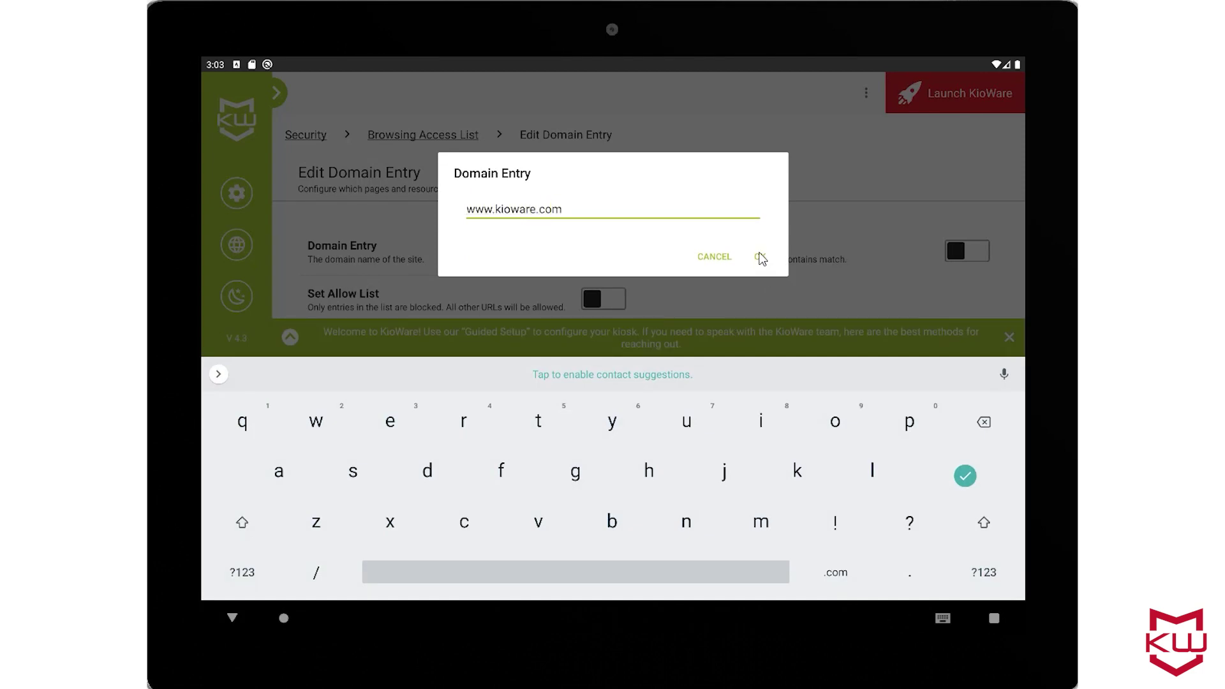
{"action": "left_click", "coordinate": [760, 257]}
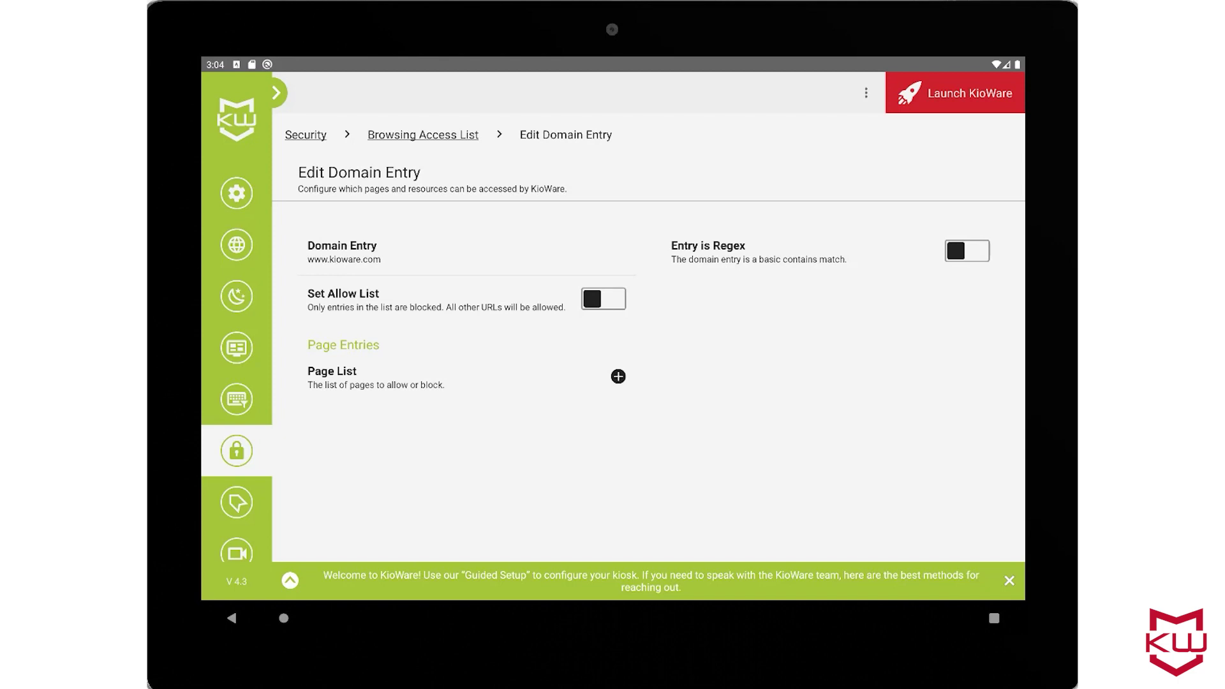
{"action": "left_click", "coordinate": [593, 299]}
{"action": "left_click", "coordinate": [618, 377]}
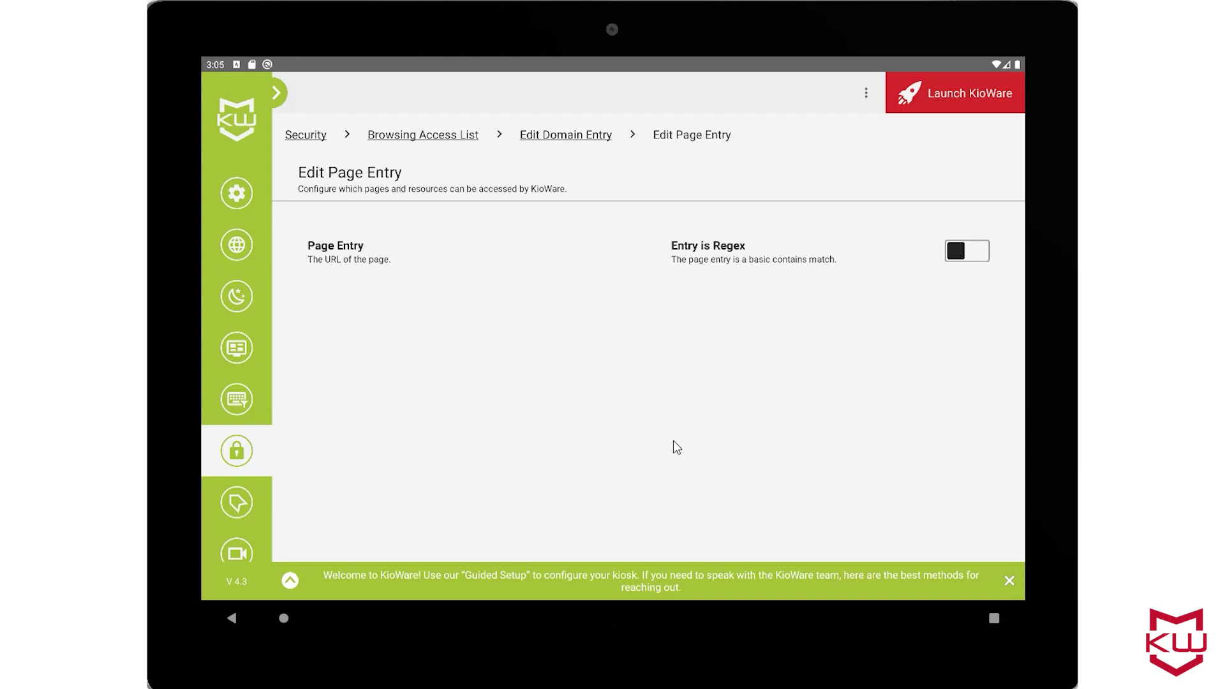
{"action": "left_click", "coordinate": [366, 263]}
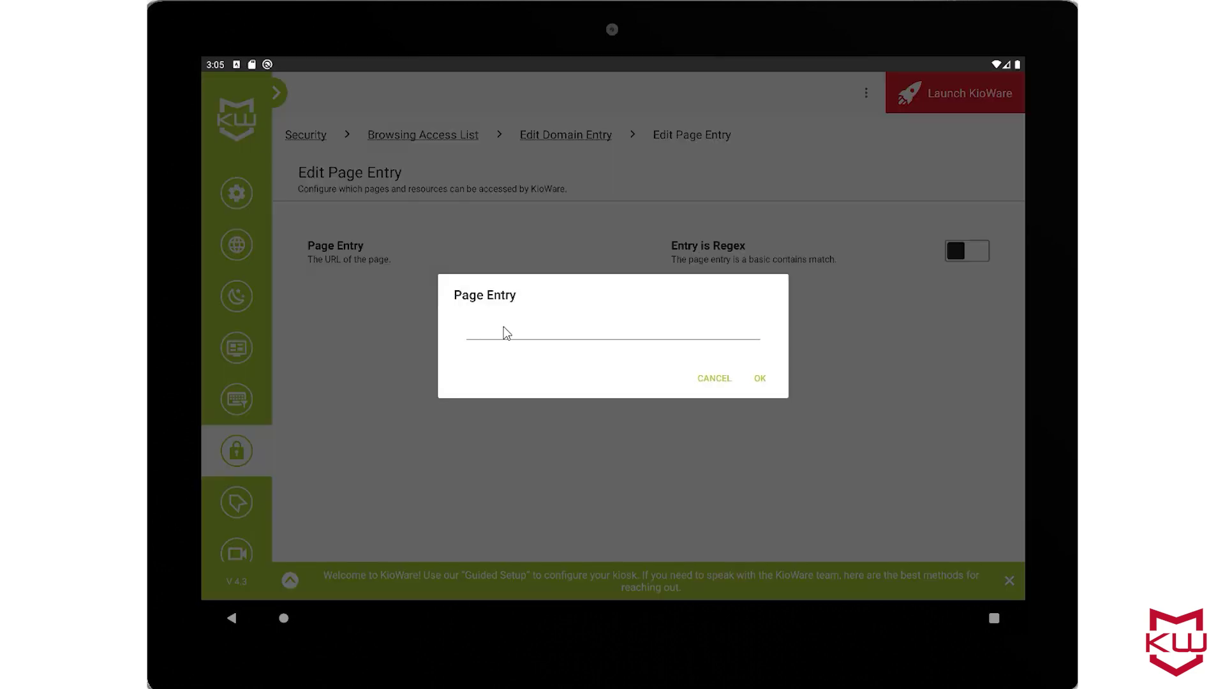
{"action": "type", "text": "/default"}
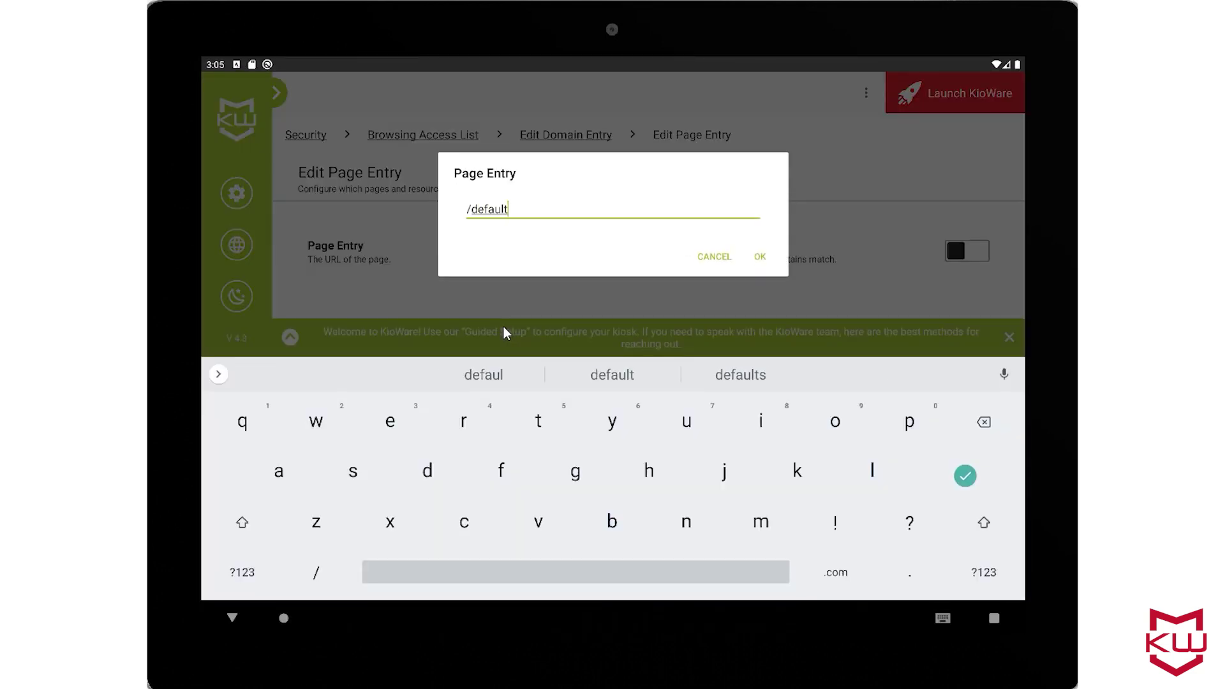
{"action": "type", "text": ".aspx"}
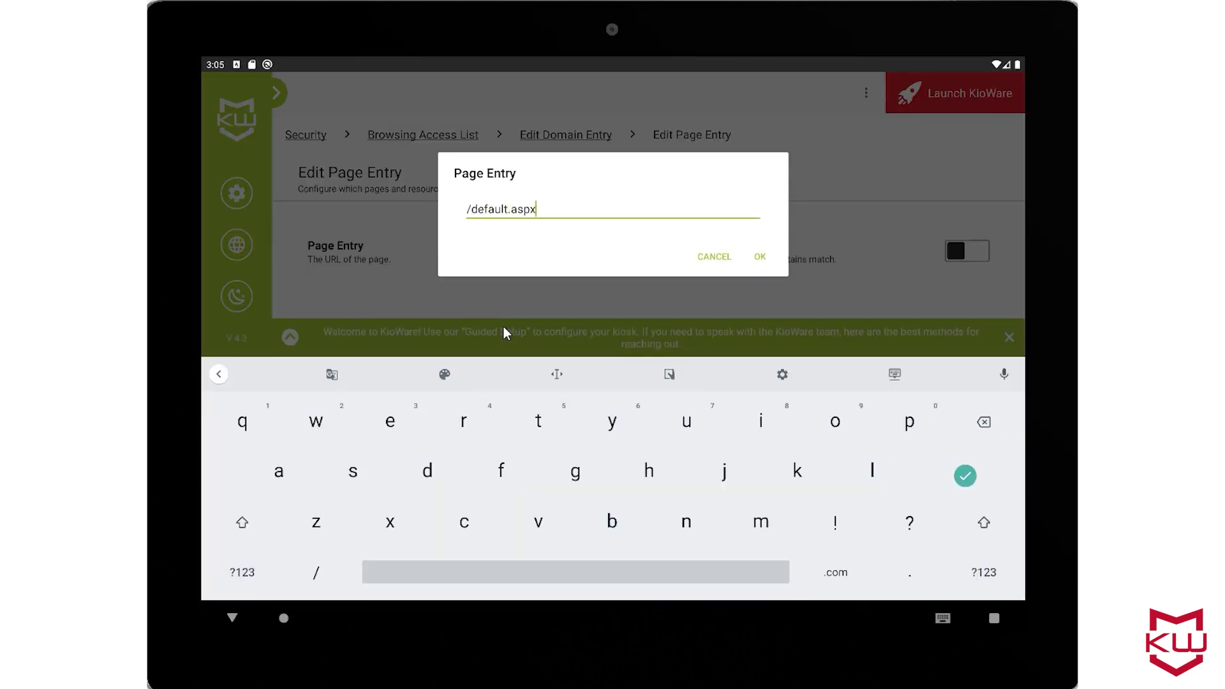
{"action": "left_click", "coordinate": [760, 258]}
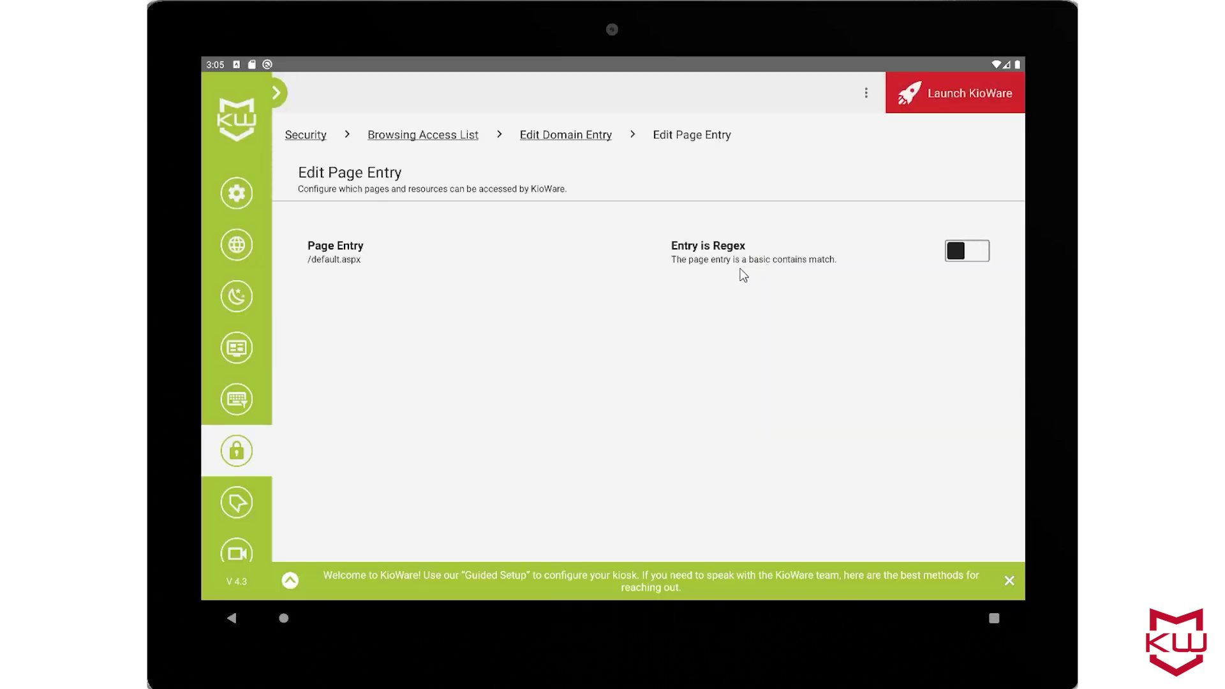
{"action": "left_click", "coordinate": [957, 252]}
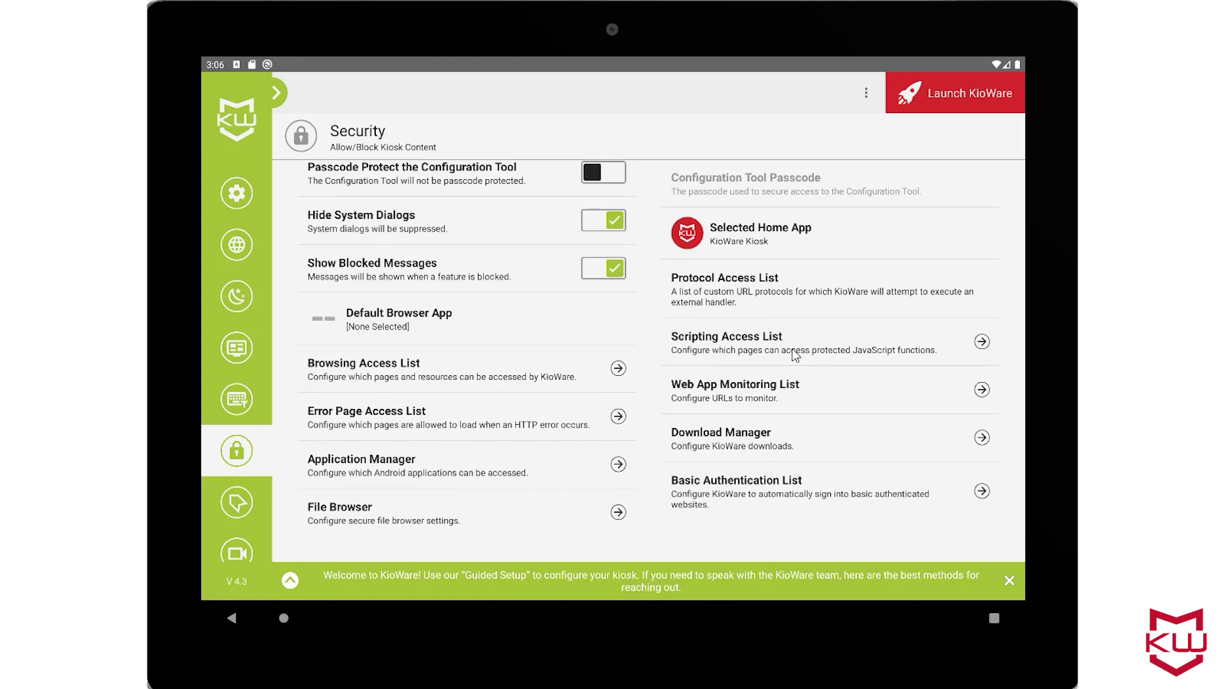
{"action": "left_click", "coordinate": [742, 348]}
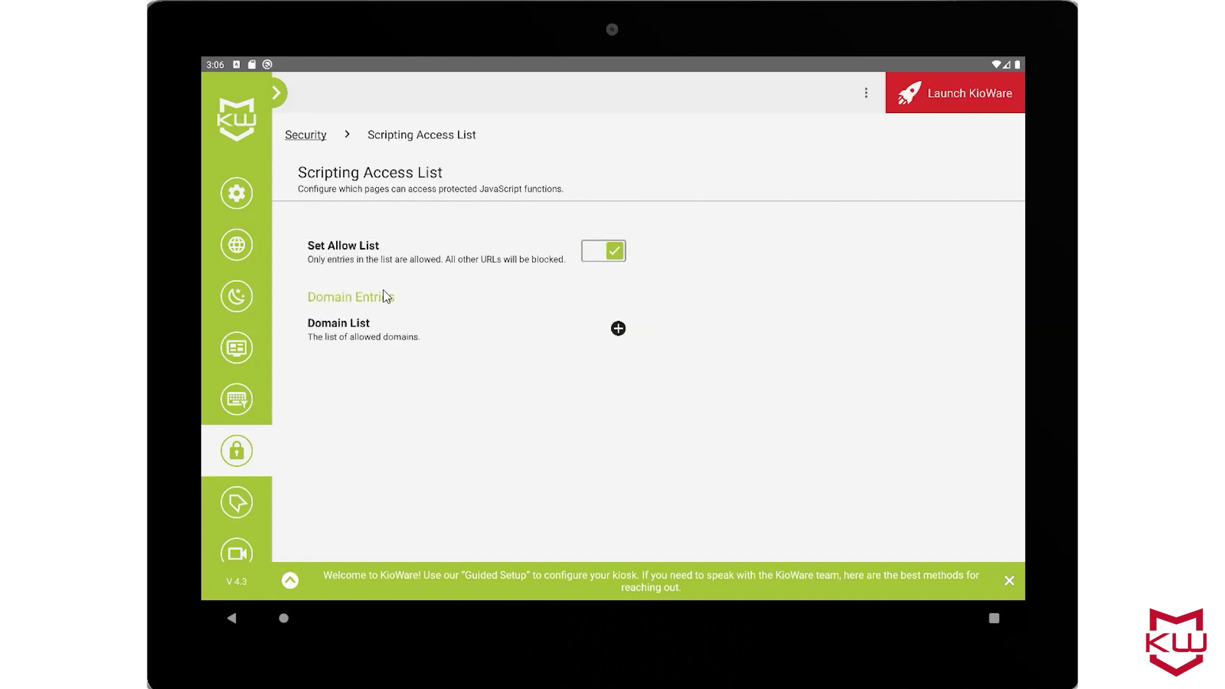
{"action": "left_click", "coordinate": [305, 137]}
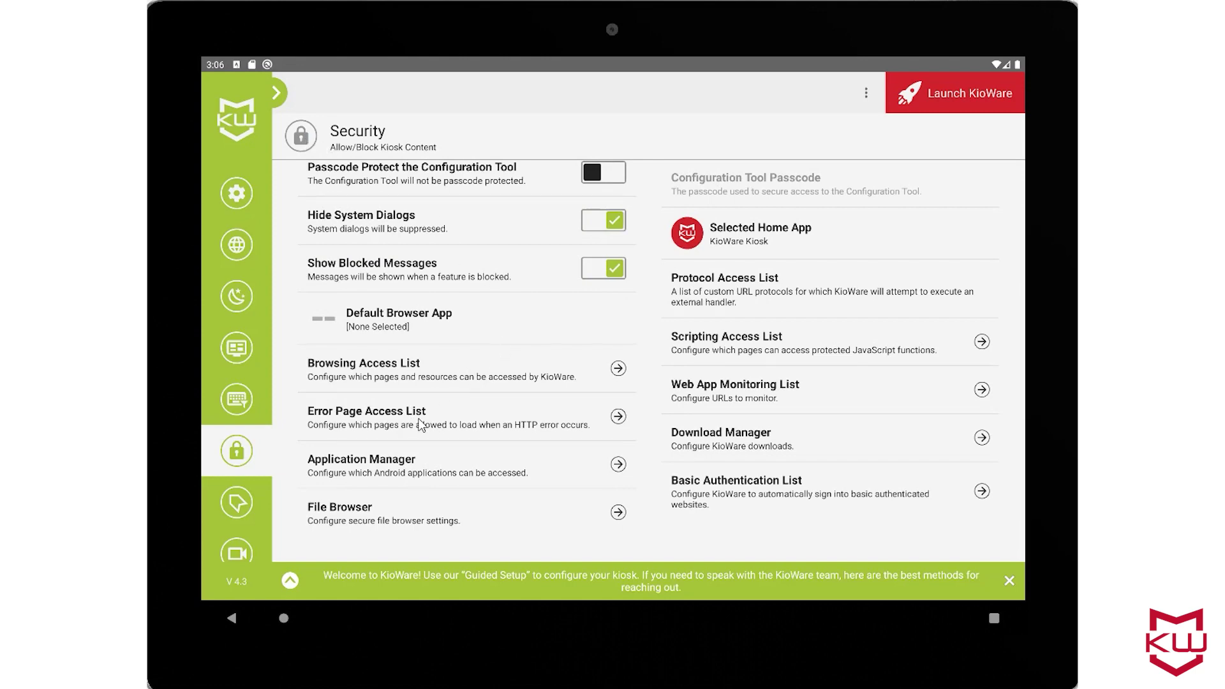
{"action": "left_click", "coordinate": [391, 423]}
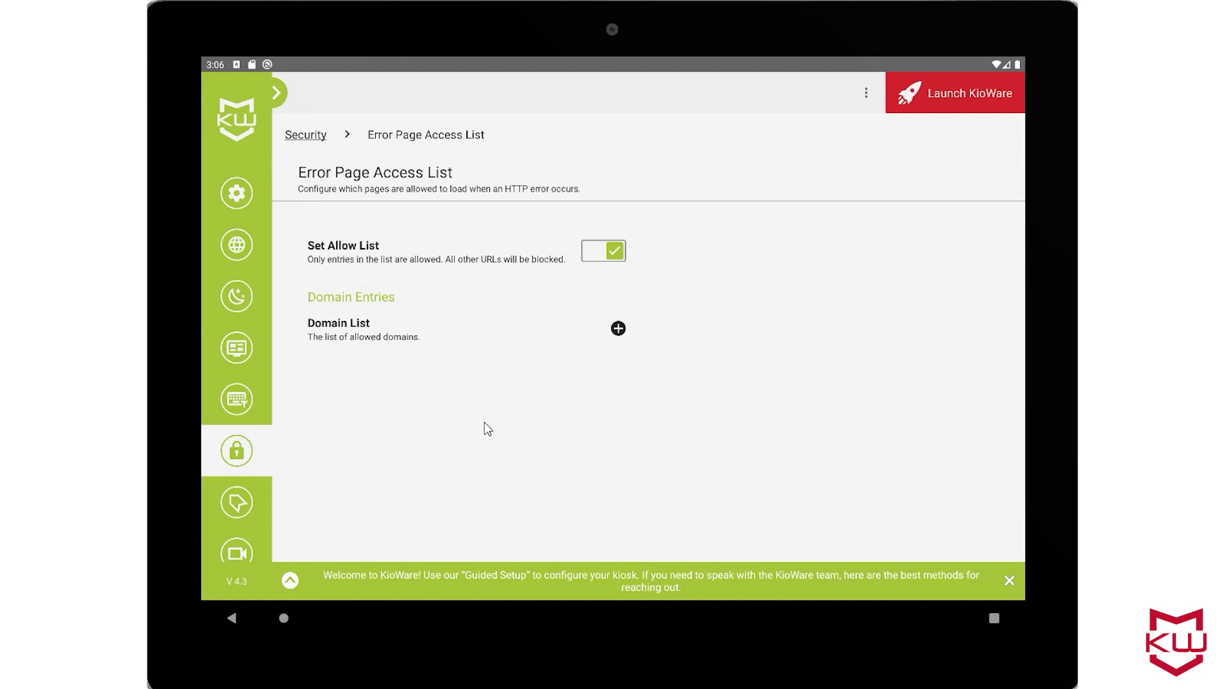
{"action": "left_click", "coordinate": [306, 135]}
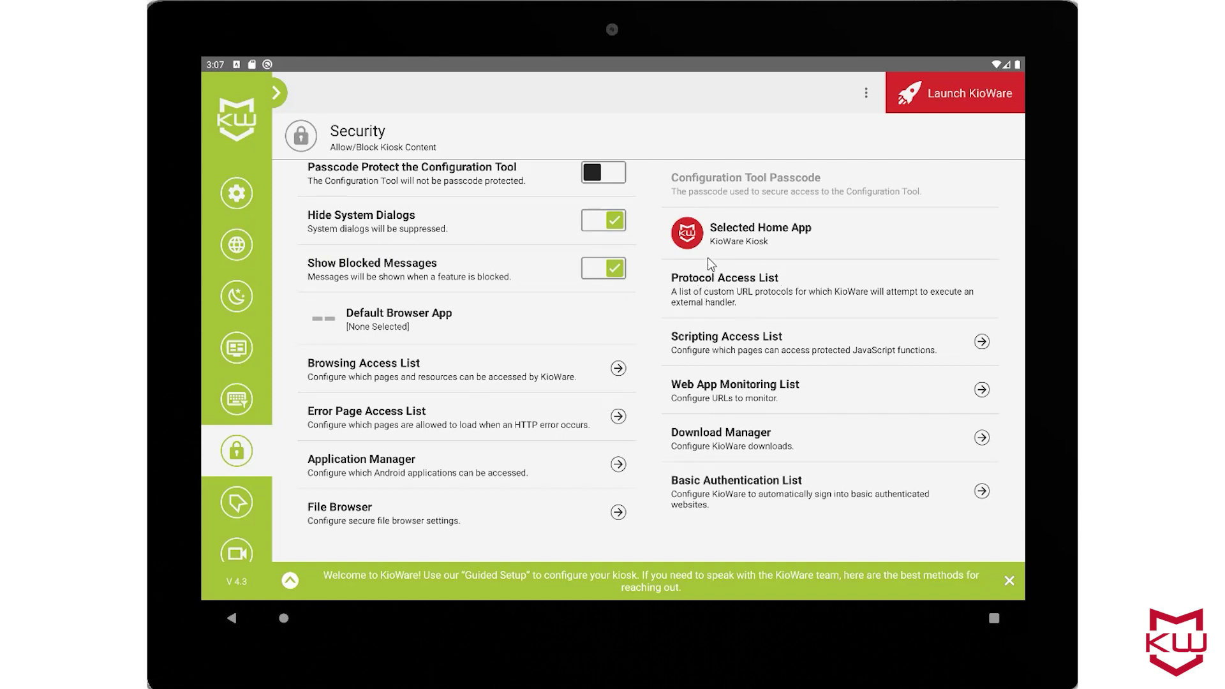
{"action": "left_click", "coordinate": [737, 297]}
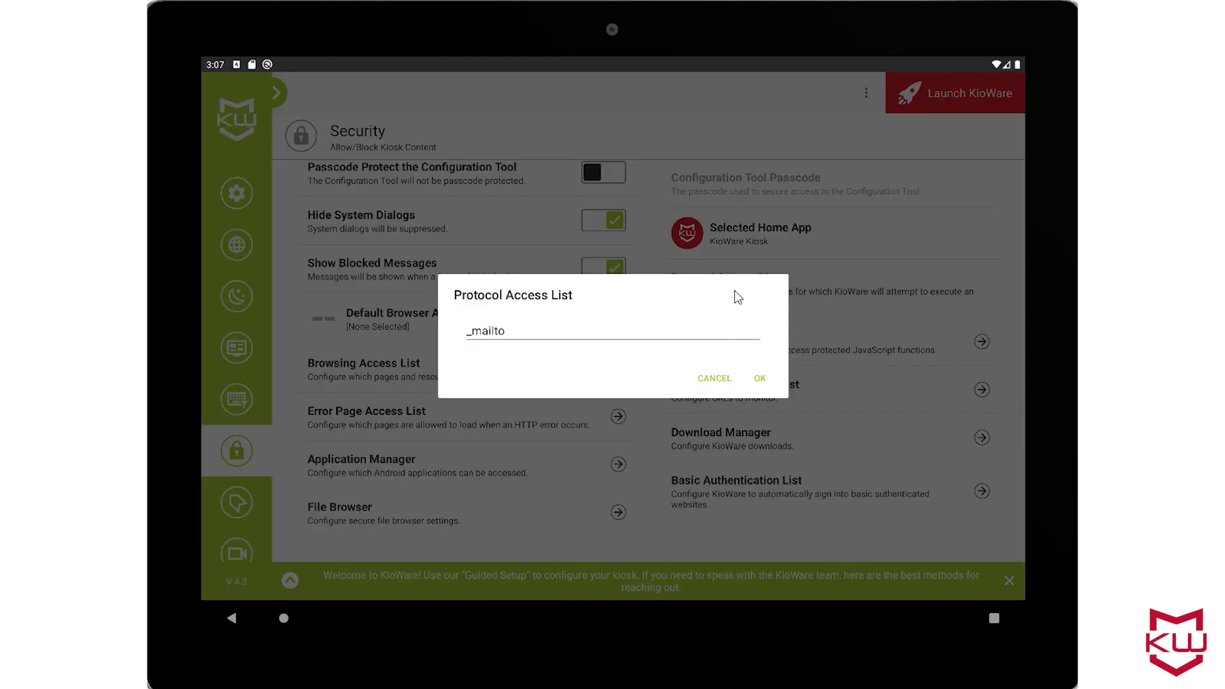
{"action": "left_click", "coordinate": [760, 379]}
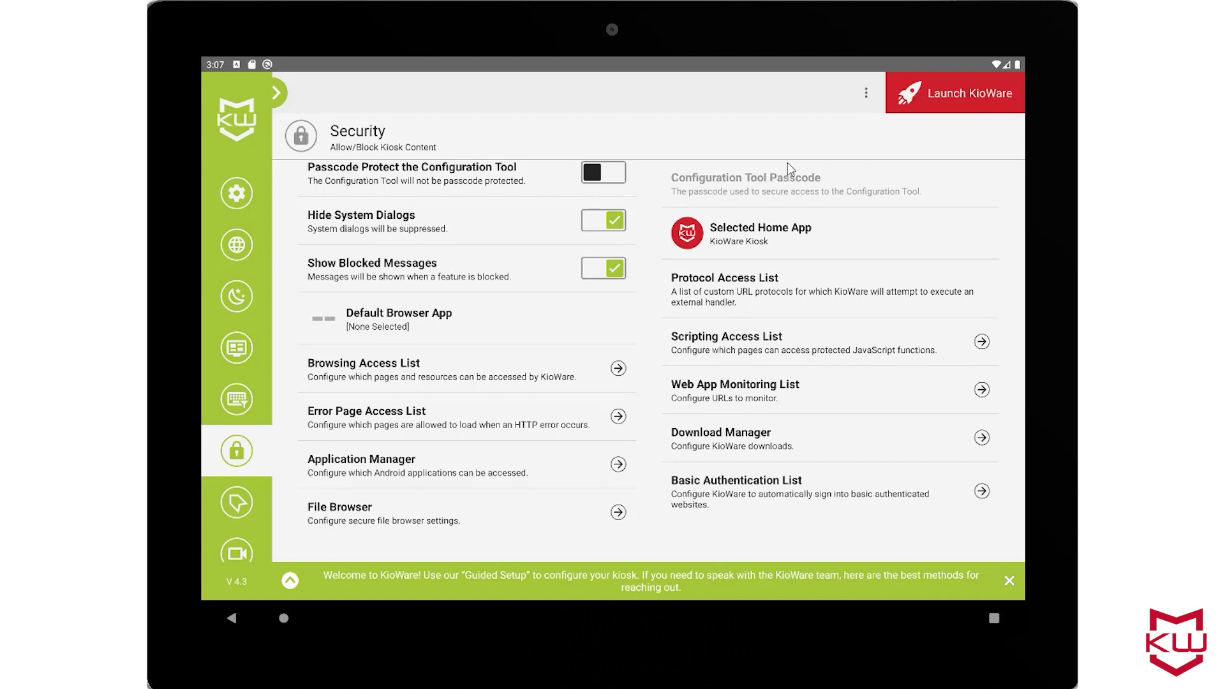
Open the browser settings' Browser Cache/Data page to review cache and cookie clearing.
{"action": "left_click", "coordinate": [235, 246]}
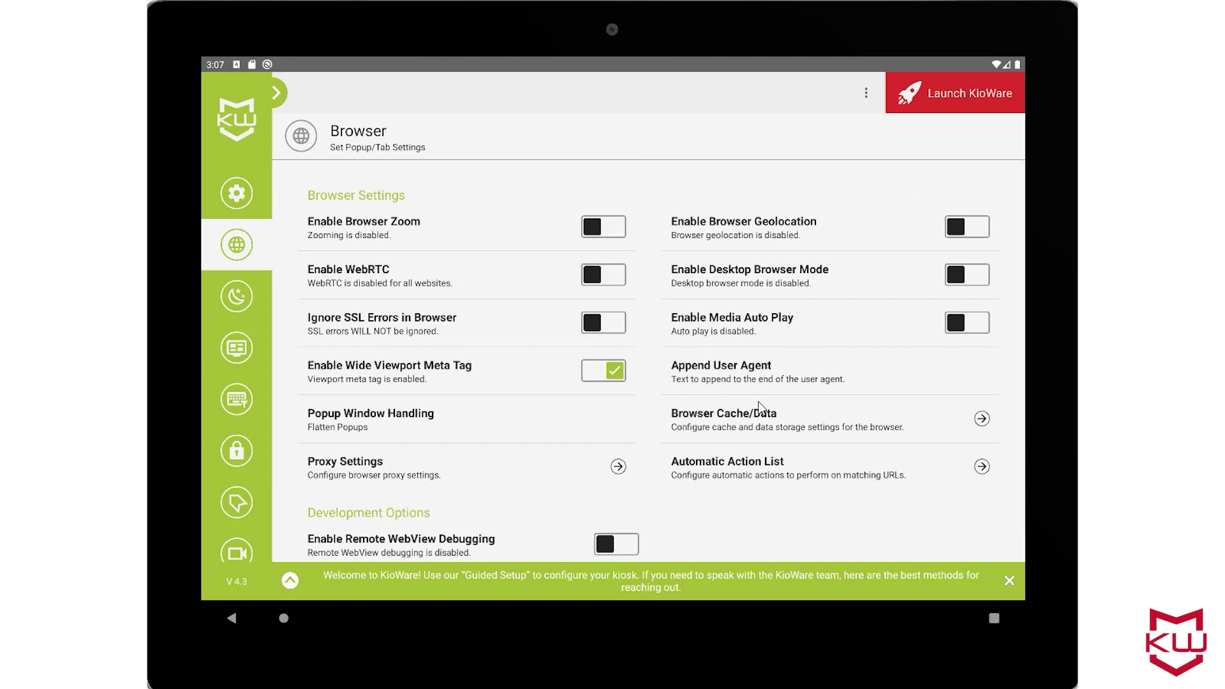
{"action": "left_click", "coordinate": [772, 418]}
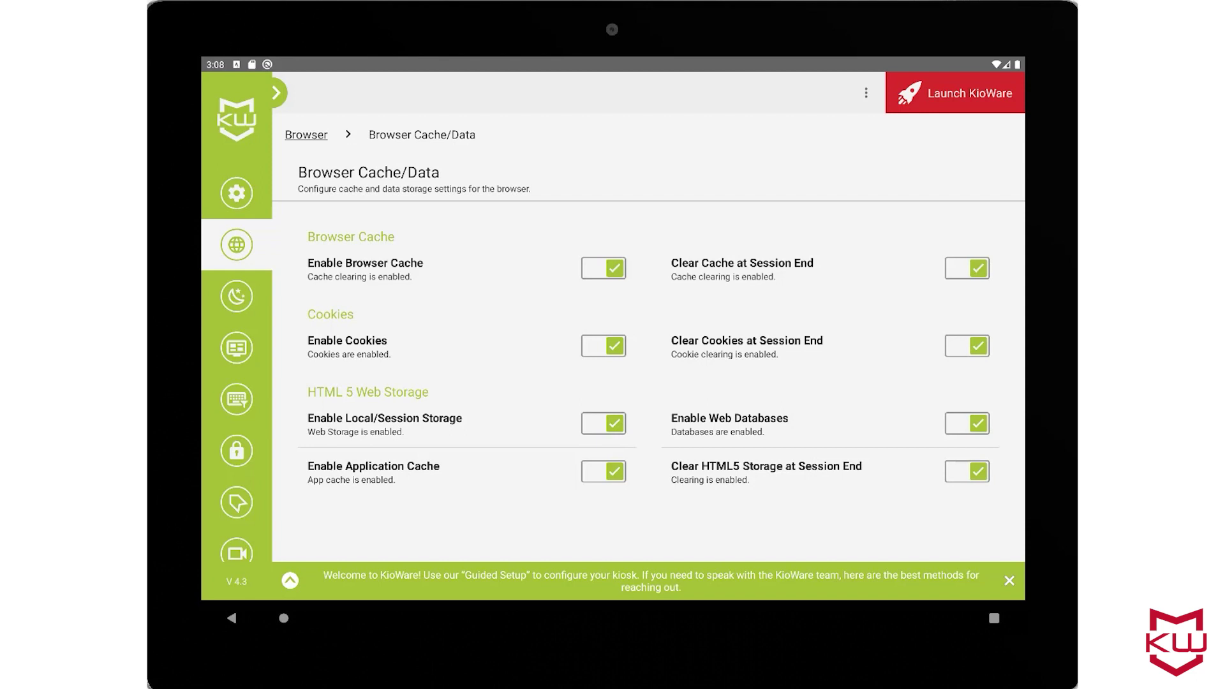
Open Attract/Inactivity and keep Time Limited Sessions at 0 seconds.
{"action": "left_click", "coordinate": [233, 298]}
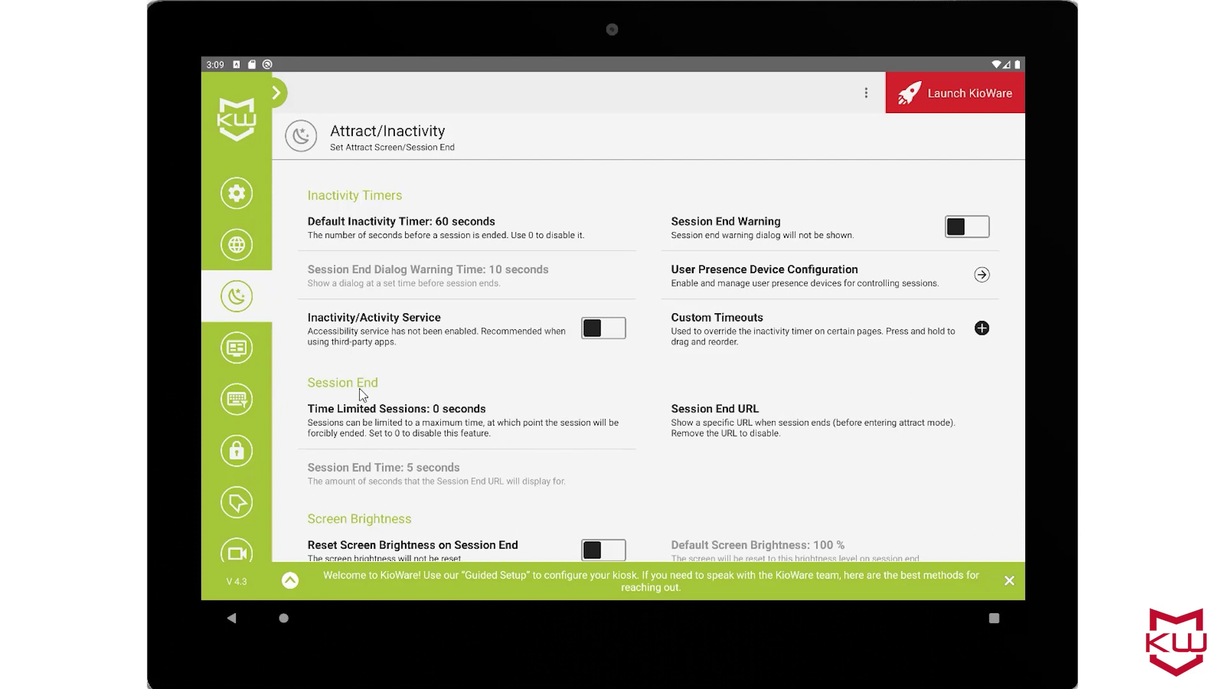
{"action": "left_click", "coordinate": [471, 416]}
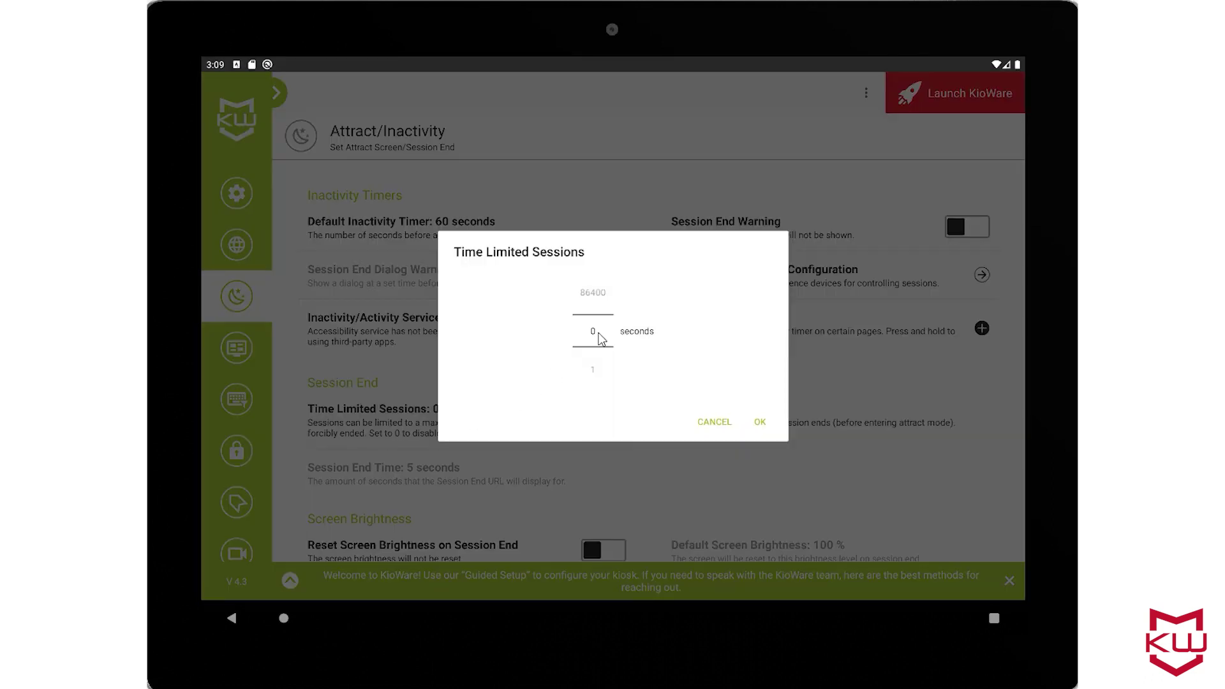
{"action": "left_click", "coordinate": [760, 424]}
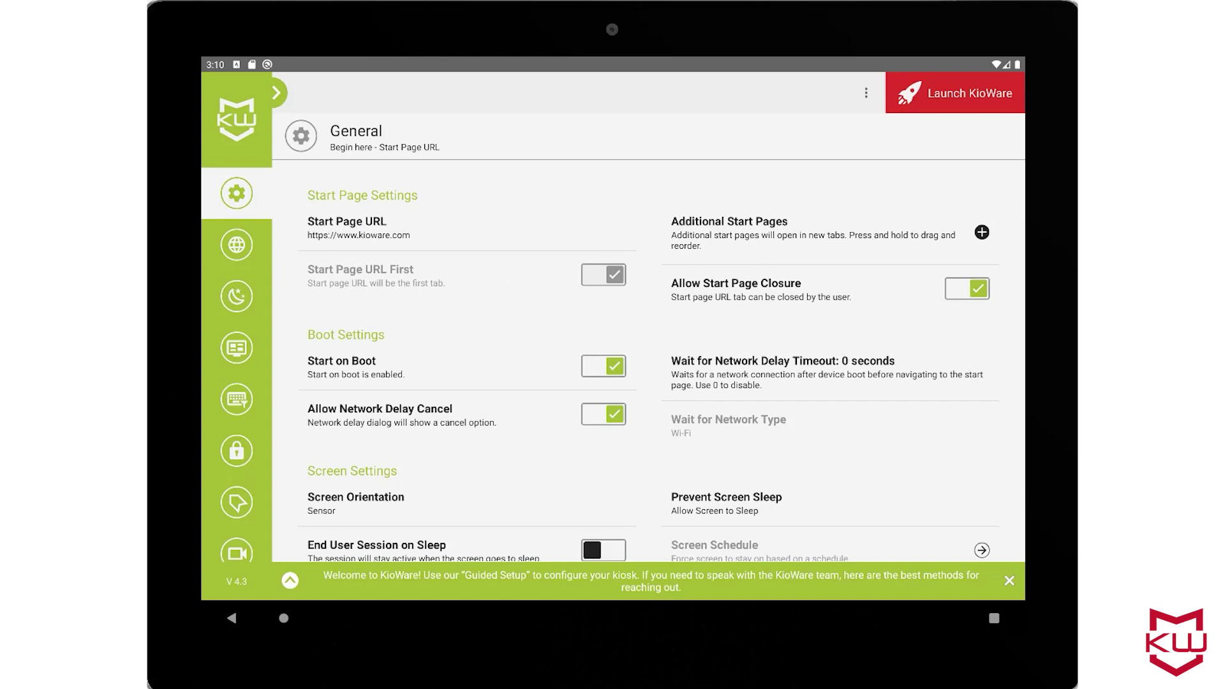
Run Test Server Connection in Kiosk Management's Server Connection Settings and dismiss the Success message.
{"action": "left_click_drag", "start_coordinate": [254, 481], "coordinate": [254, 242]}
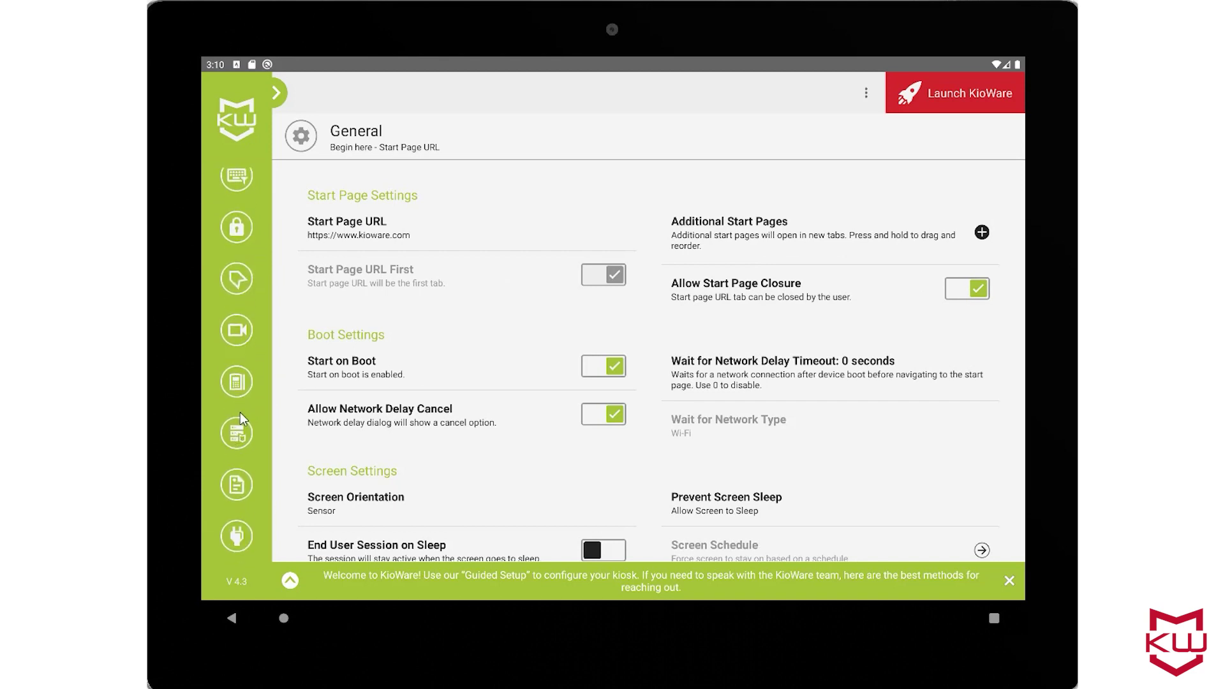
{"action": "left_click", "coordinate": [234, 437]}
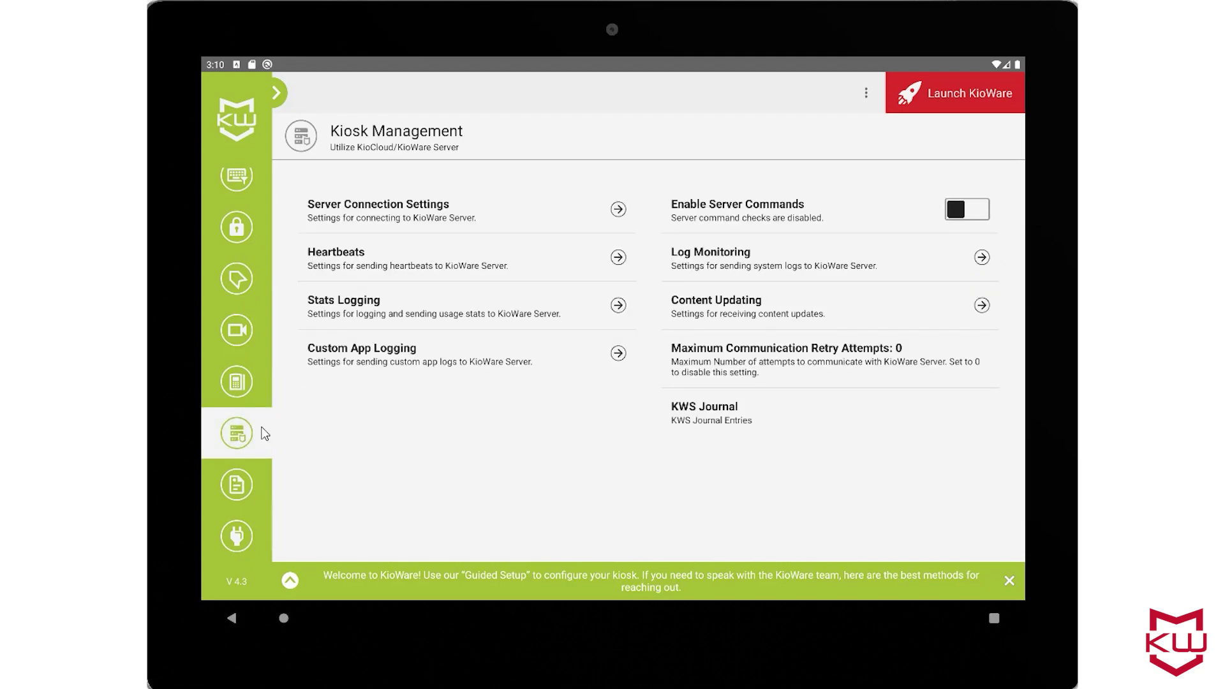
{"action": "left_click", "coordinate": [402, 228]}
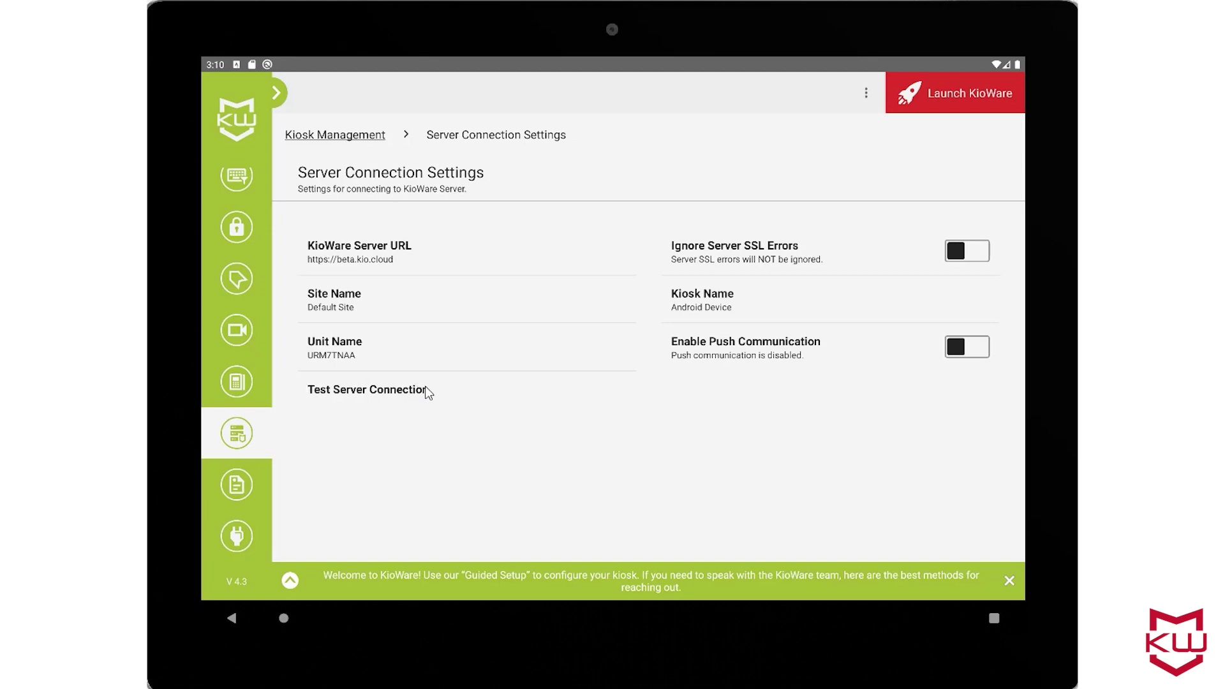
{"action": "left_click", "coordinate": [372, 393]}
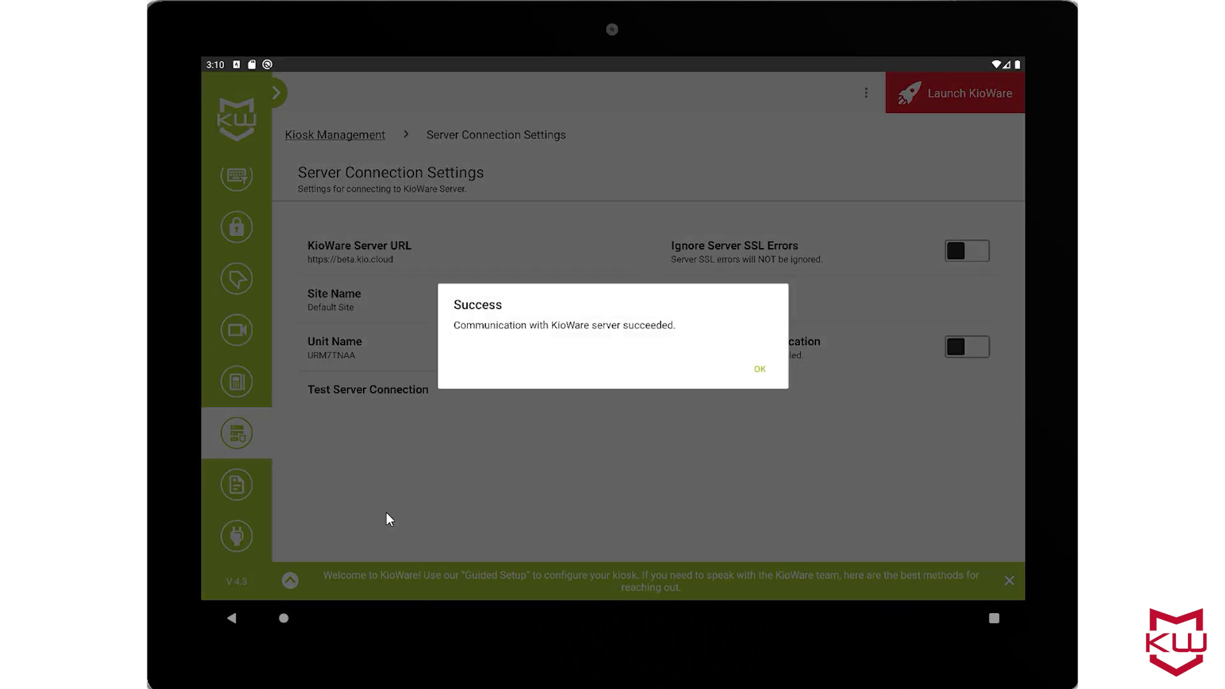
{"action": "left_click", "coordinate": [758, 367]}
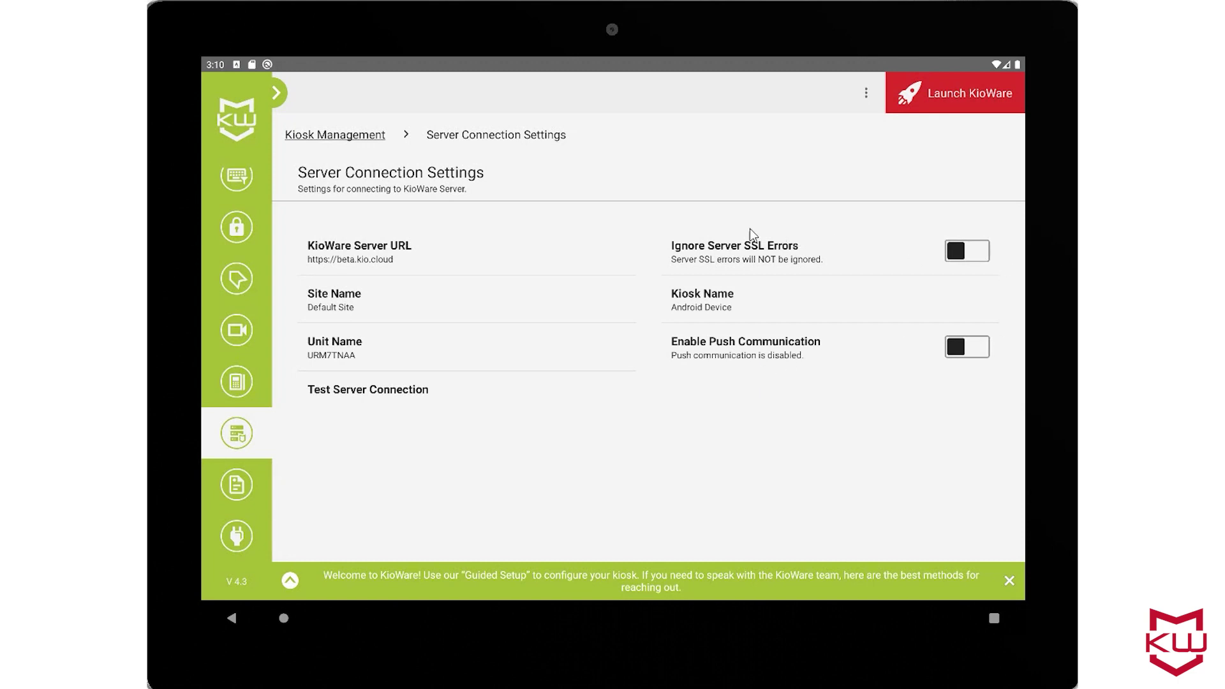
Switch on Enable Server Commands in Kiosk Management, then bring up the heartbeat settings.
{"action": "left_click", "coordinate": [350, 142]}
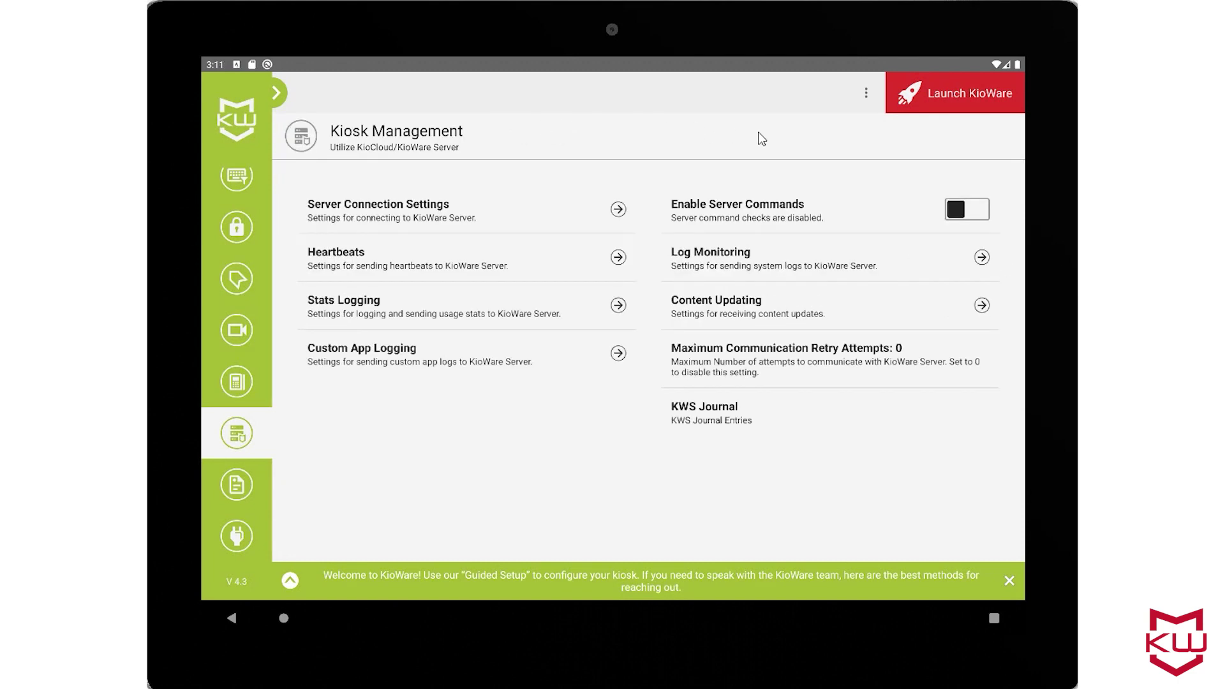
{"action": "left_click", "coordinate": [965, 209]}
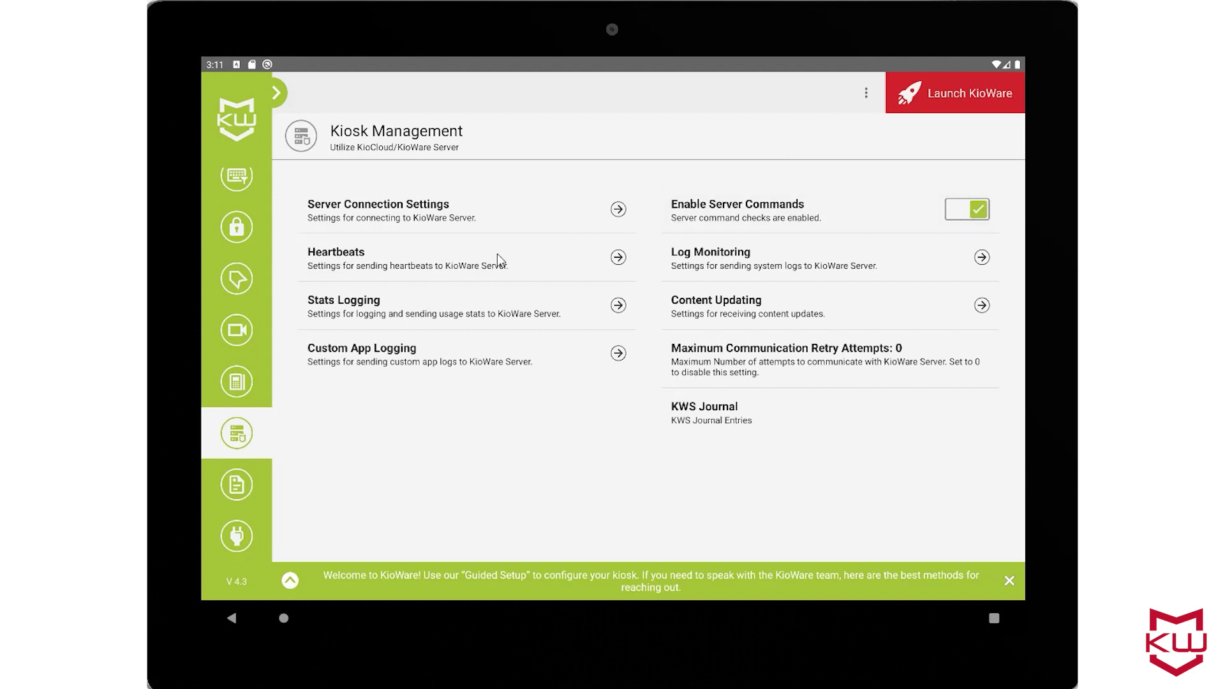
{"action": "left_click", "coordinate": [348, 265]}
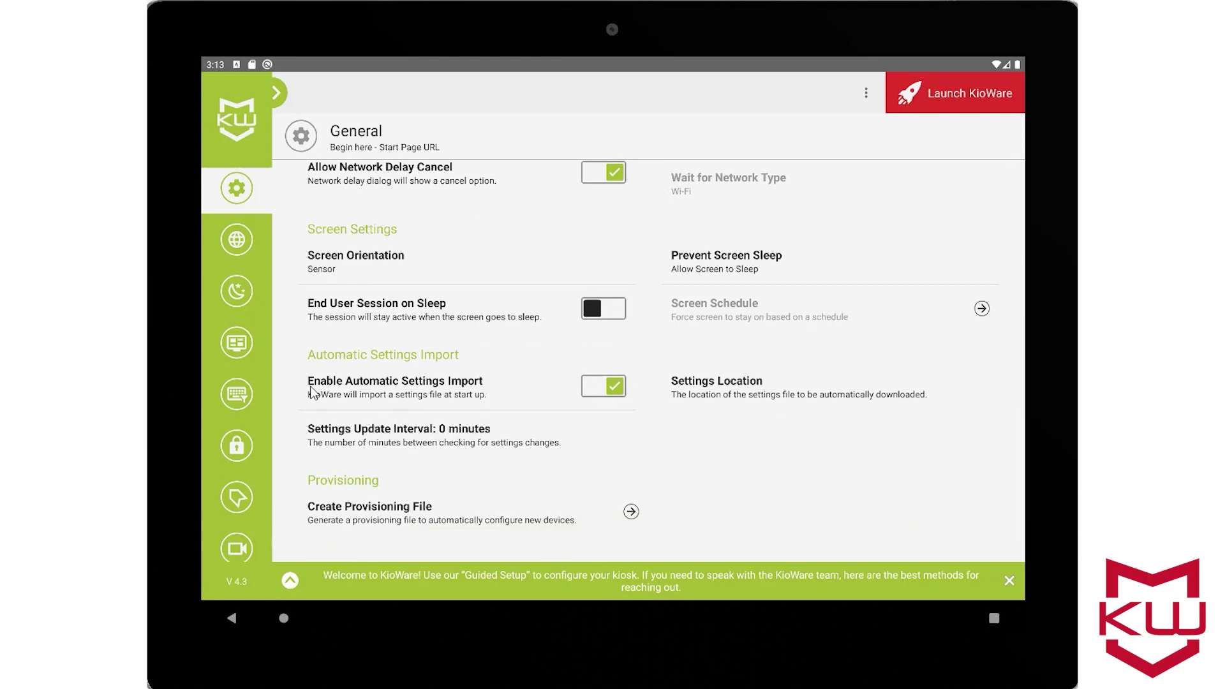
Pick KioWare Server as the Settings Location source for the kwsettings.kwaconfig automatic import.
{"action": "left_click", "coordinate": [706, 386]}
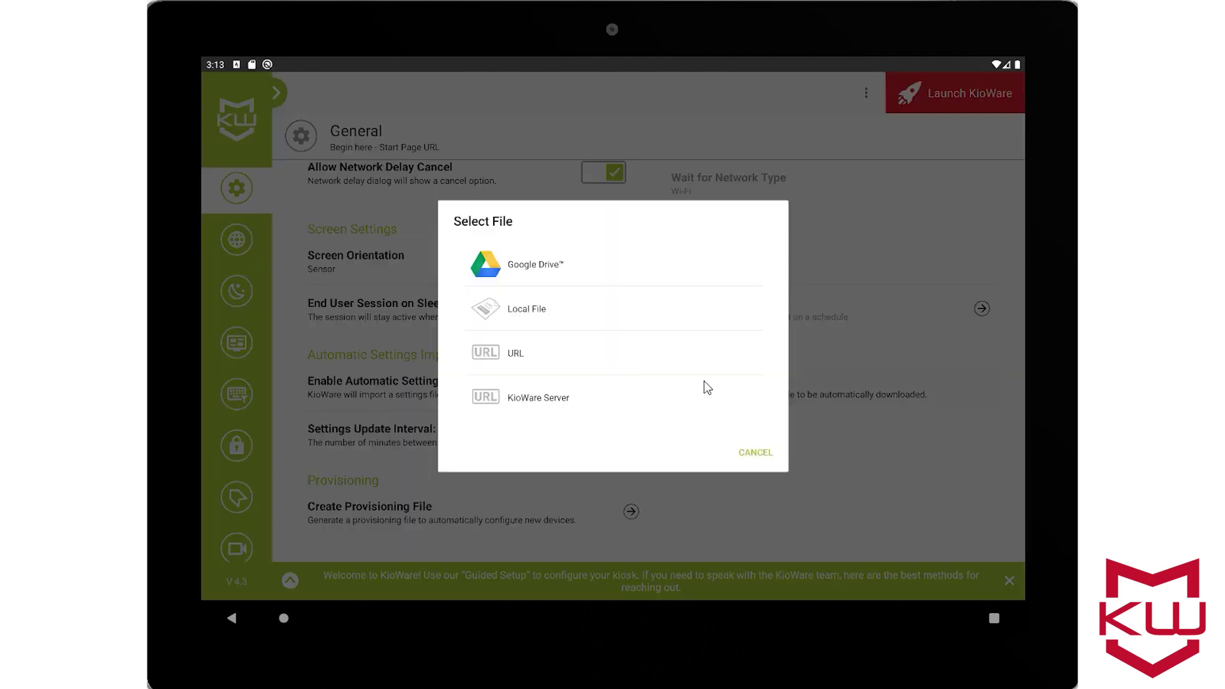
{"action": "left_click", "coordinate": [564, 404]}
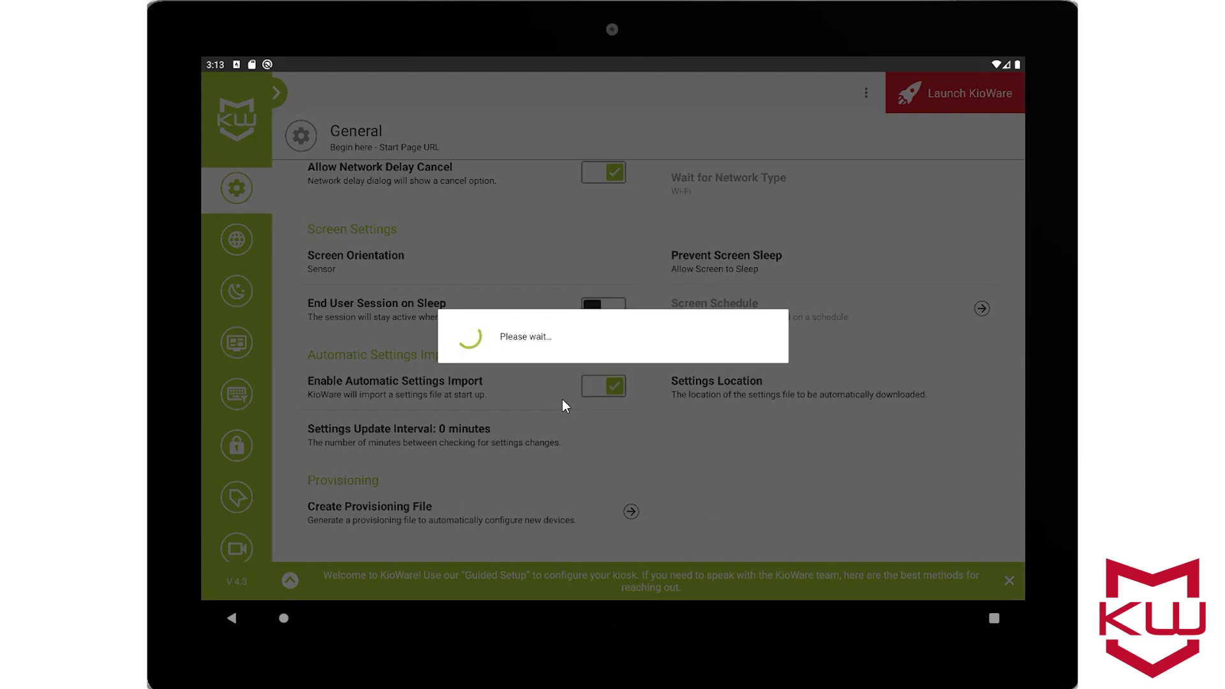